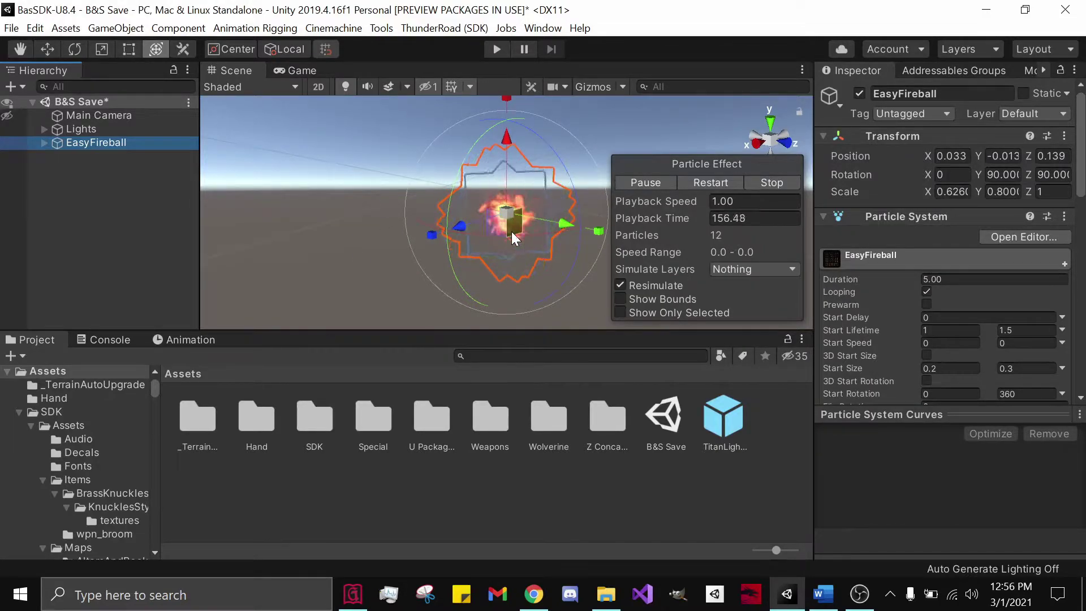
Create a new empty object in the Hierarchy named EasyFireball
right_click(123, 181)
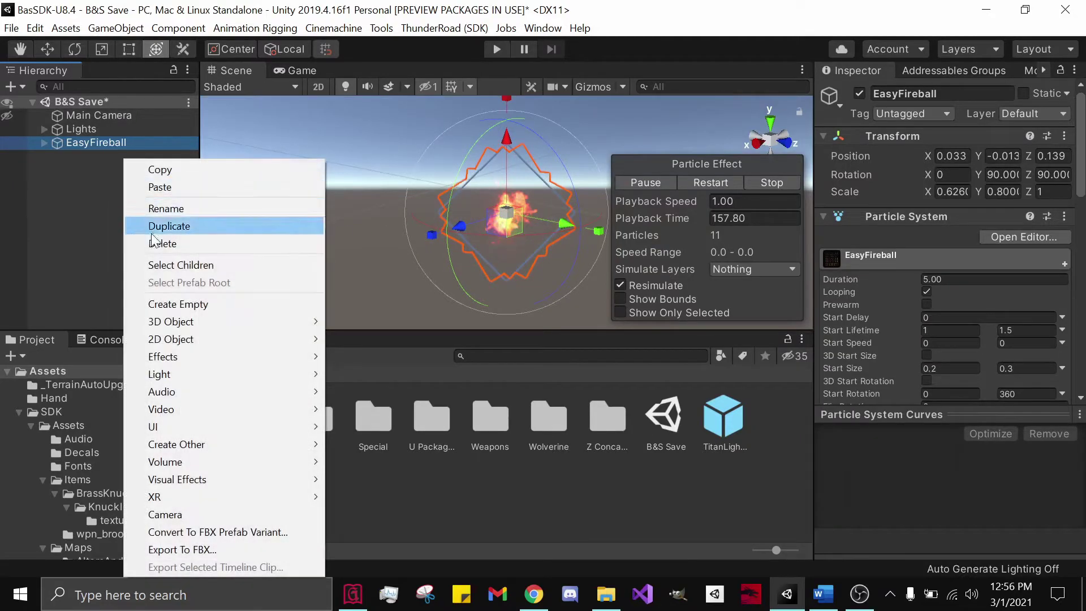
click(180, 302)
right_click(135, 157)
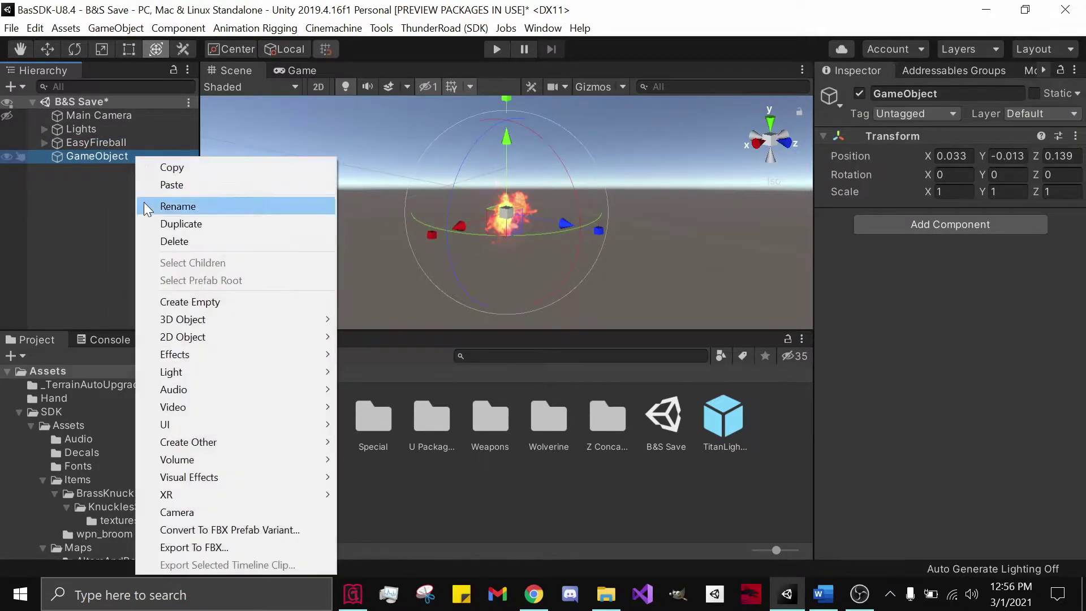
click(155, 204)
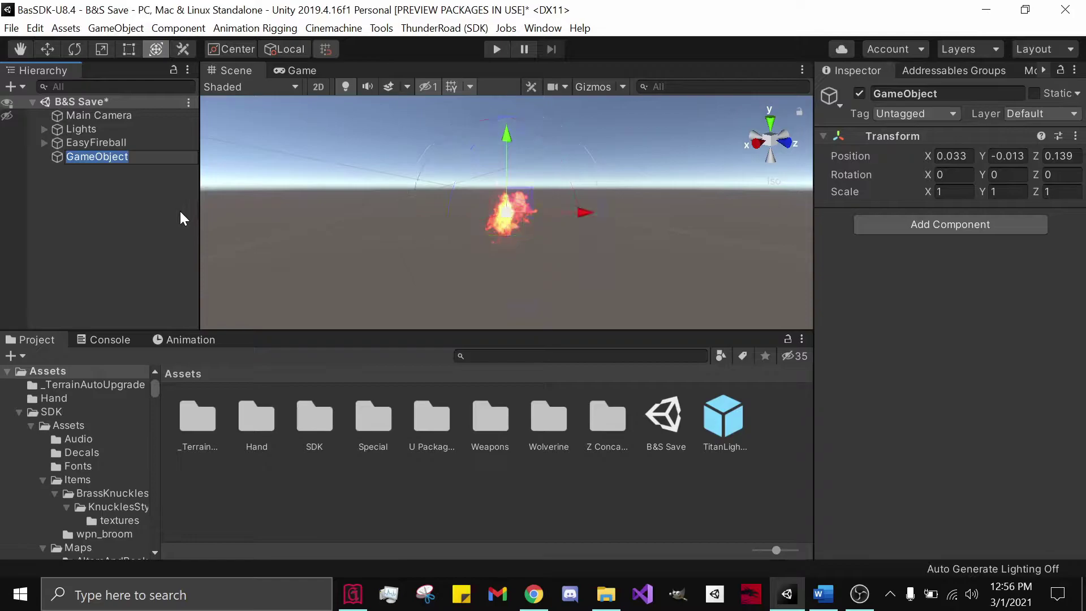
text(EasyFireball)
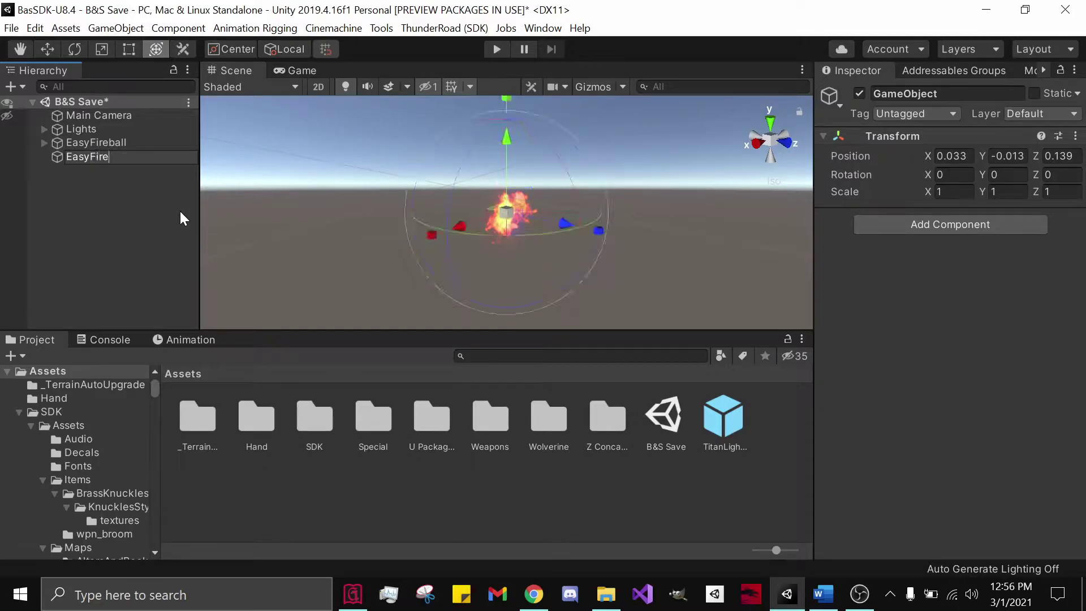
key(Return)
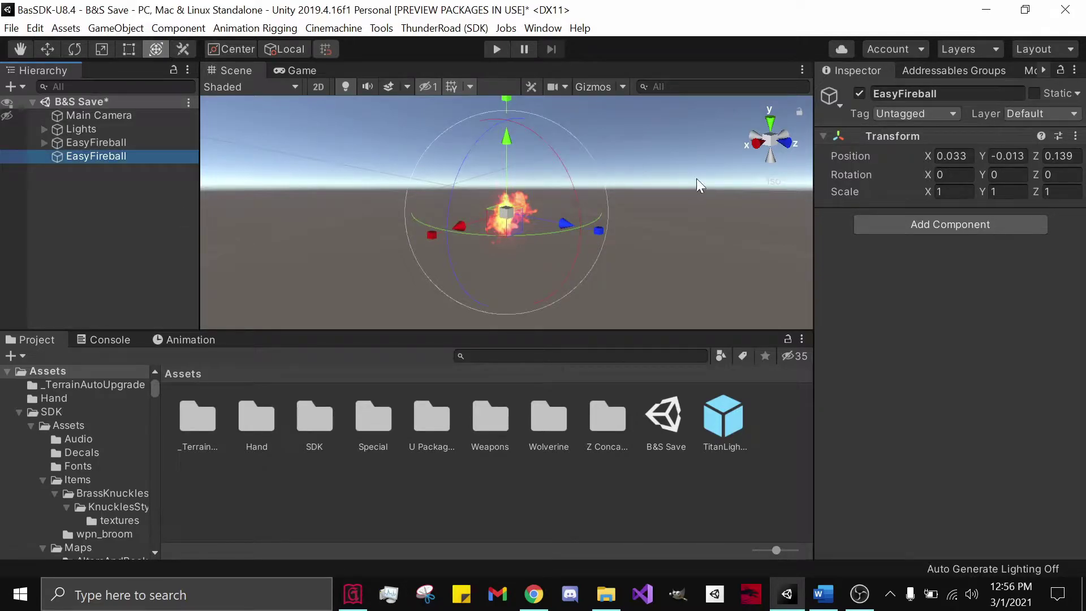
Add an Effect Particle component to the new EasyFireball object
click(910, 226)
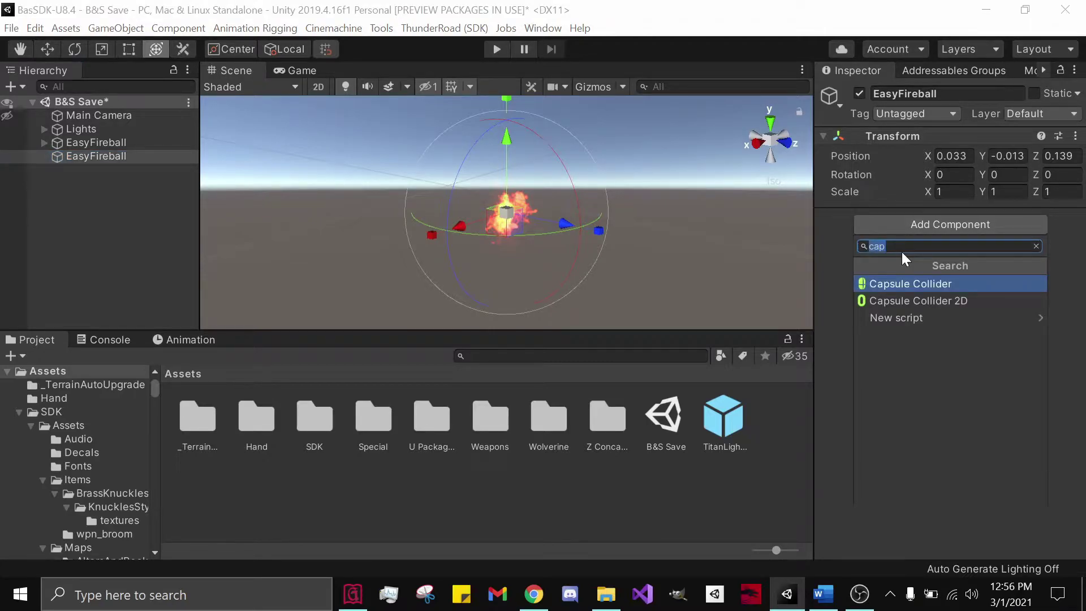
text(effect)
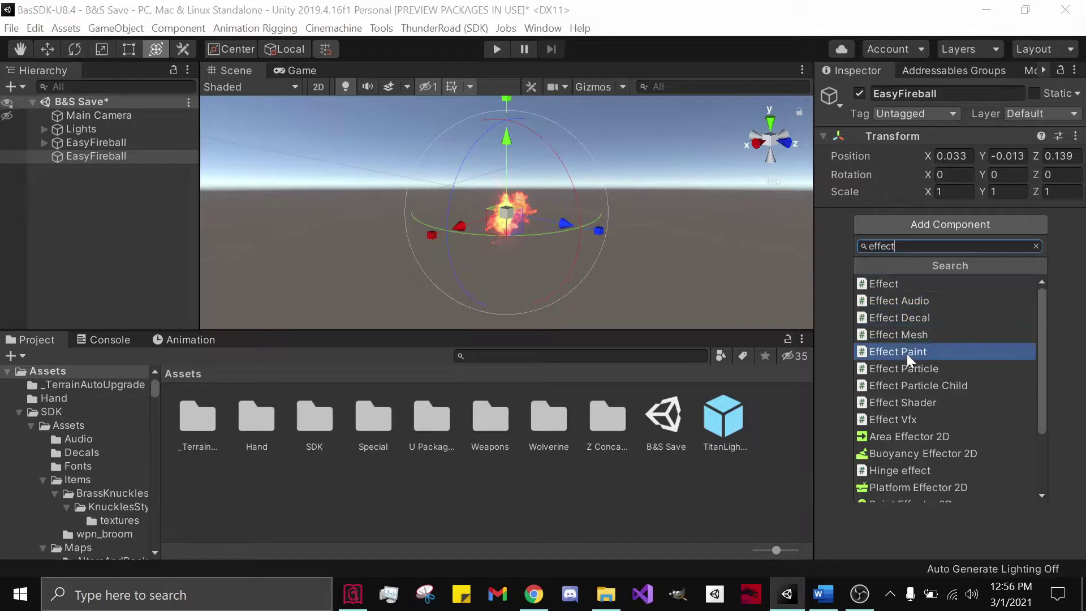
click(907, 368)
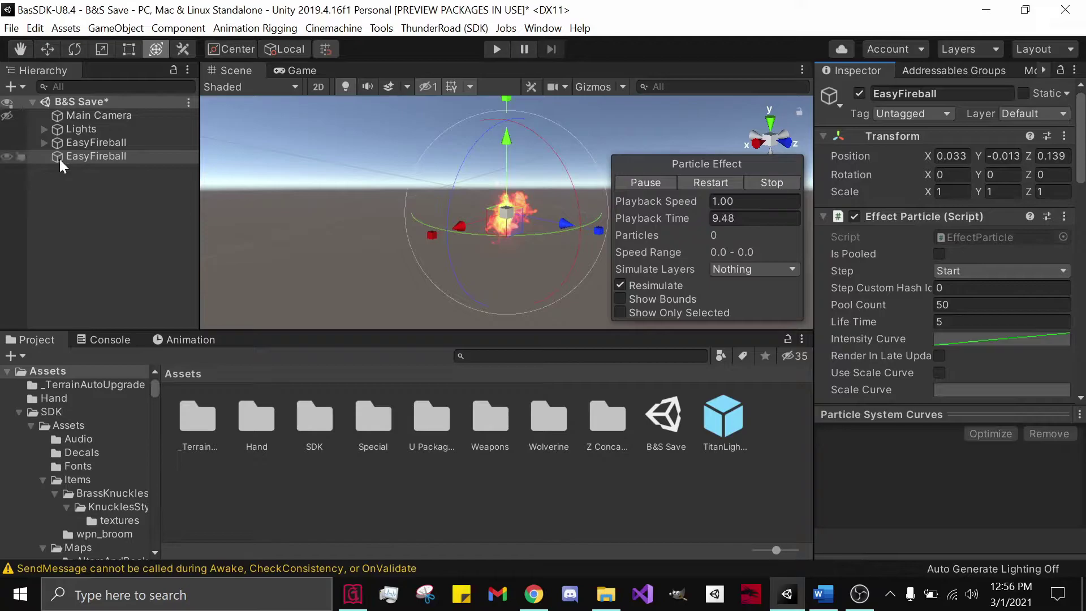
Nest the original fireball under the new EasyFireball parent and keep its Step setting at Start
drag(93, 140, 94, 157)
click(59, 141)
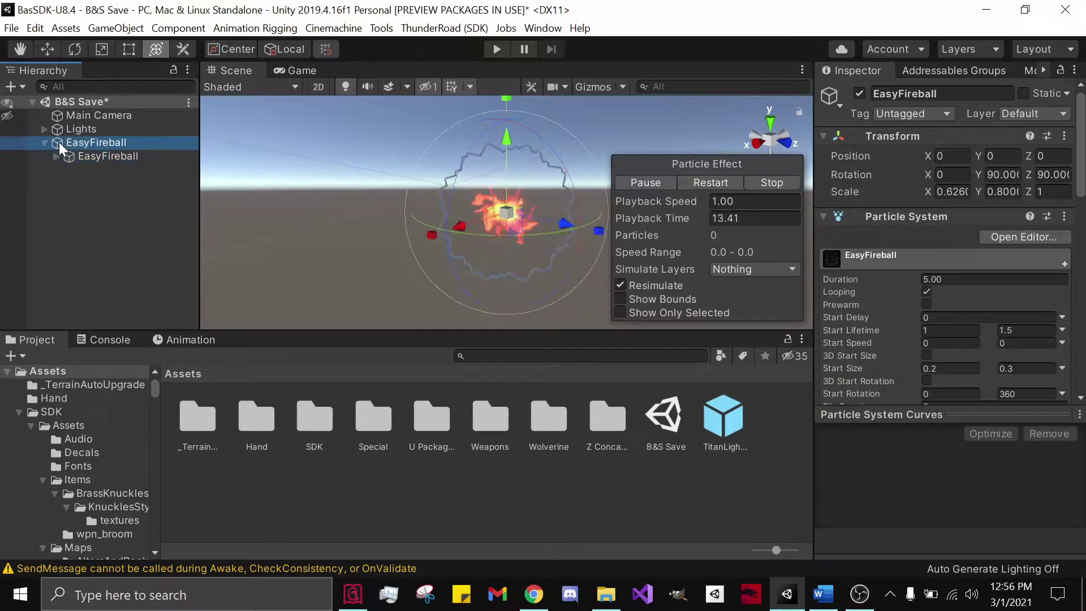
click(951, 269)
click(965, 259)
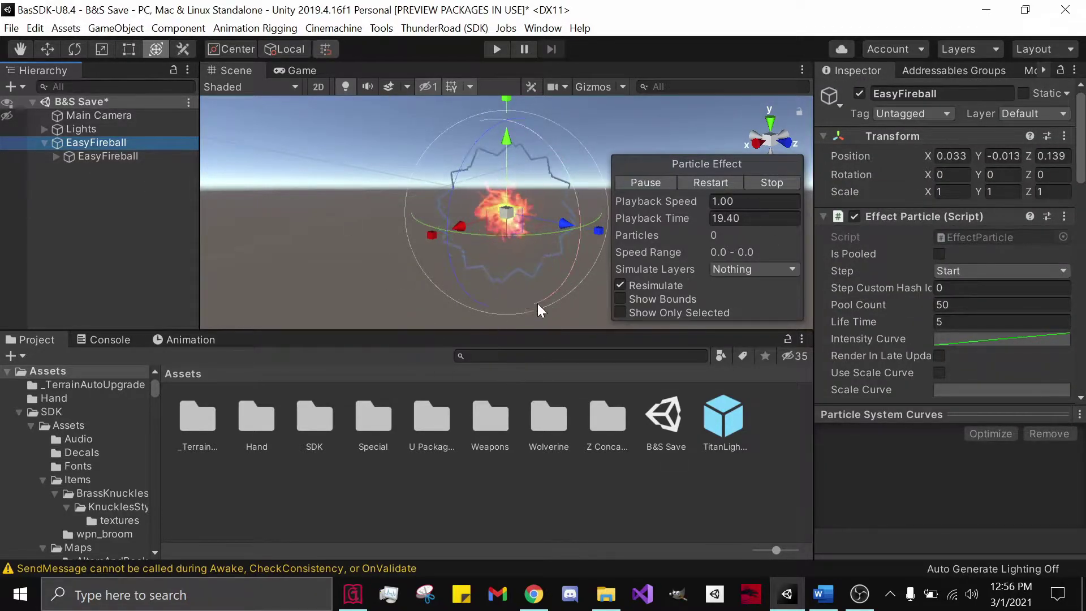
Create a Packed Assets addressable group named Fire and set it as default
click(927, 70)
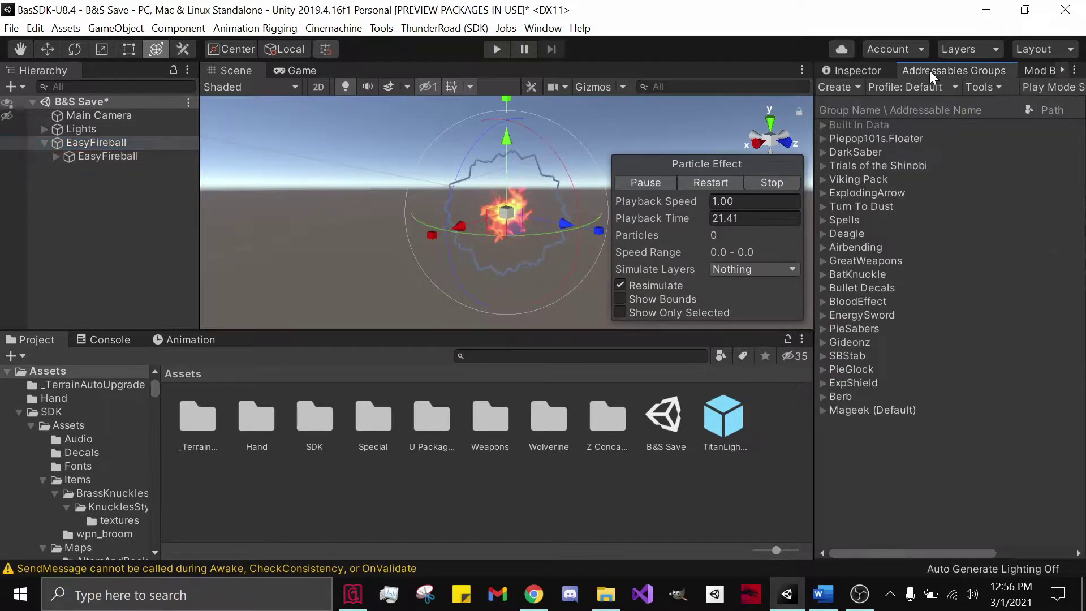
click(834, 86)
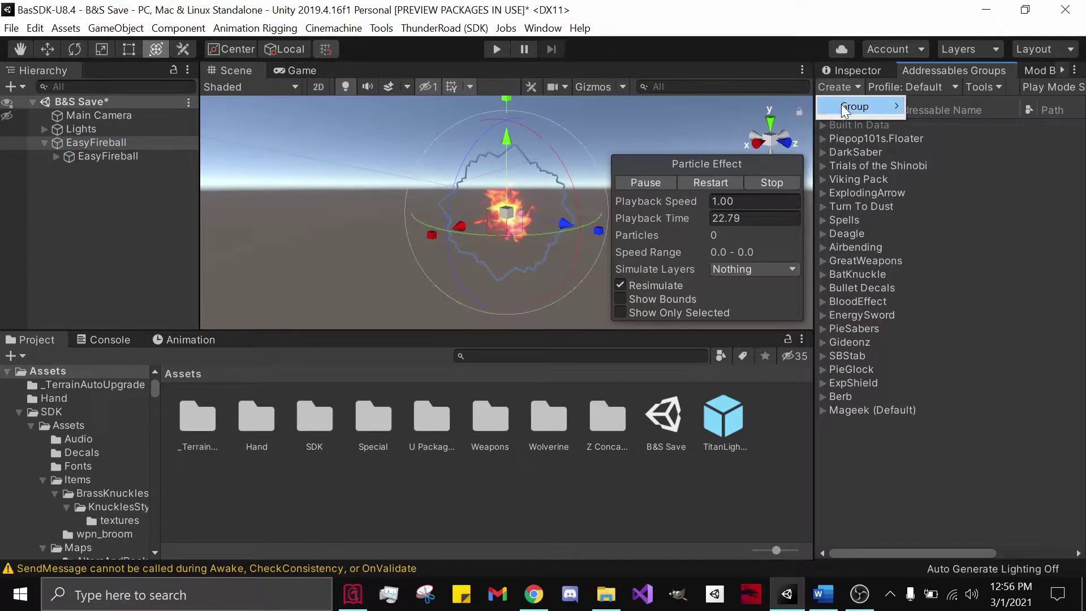
mouse_move(842, 105)
click(927, 106)
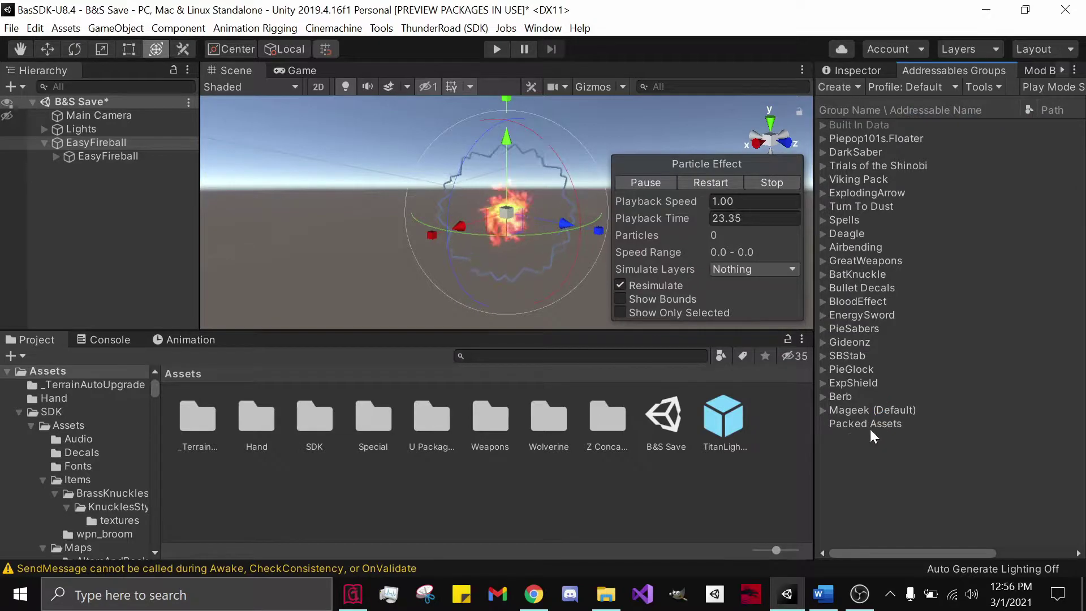
right_click(869, 423)
click(891, 482)
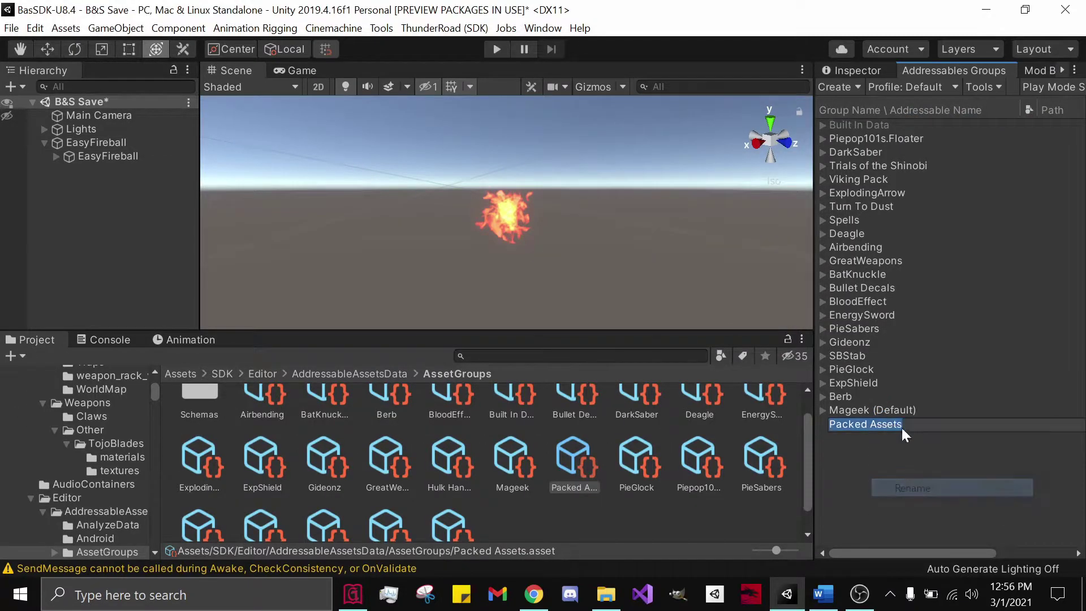
text(Fire)
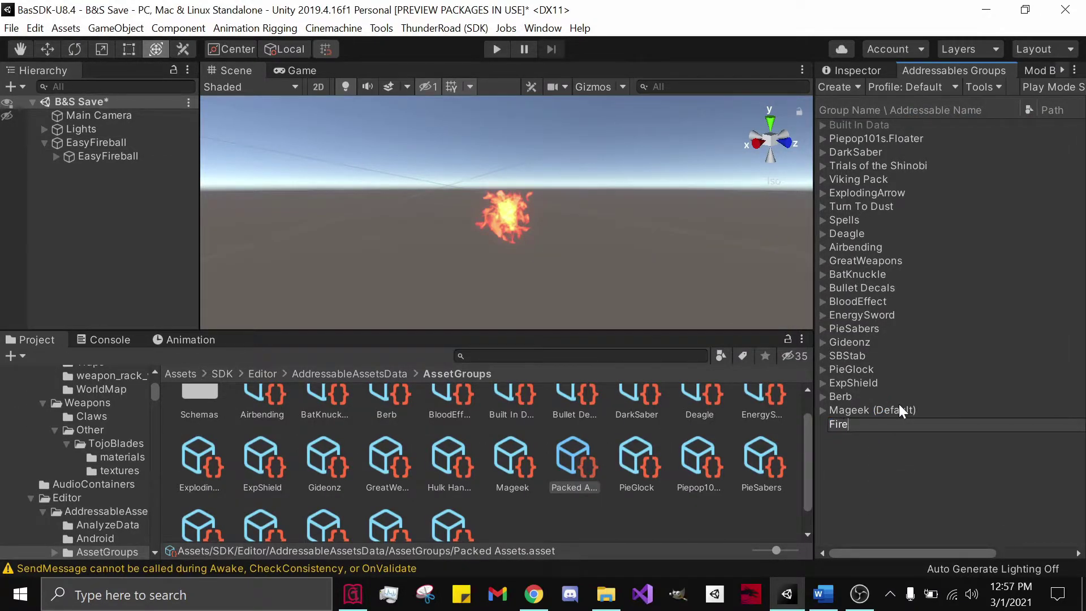
key(Return)
right_click(861, 425)
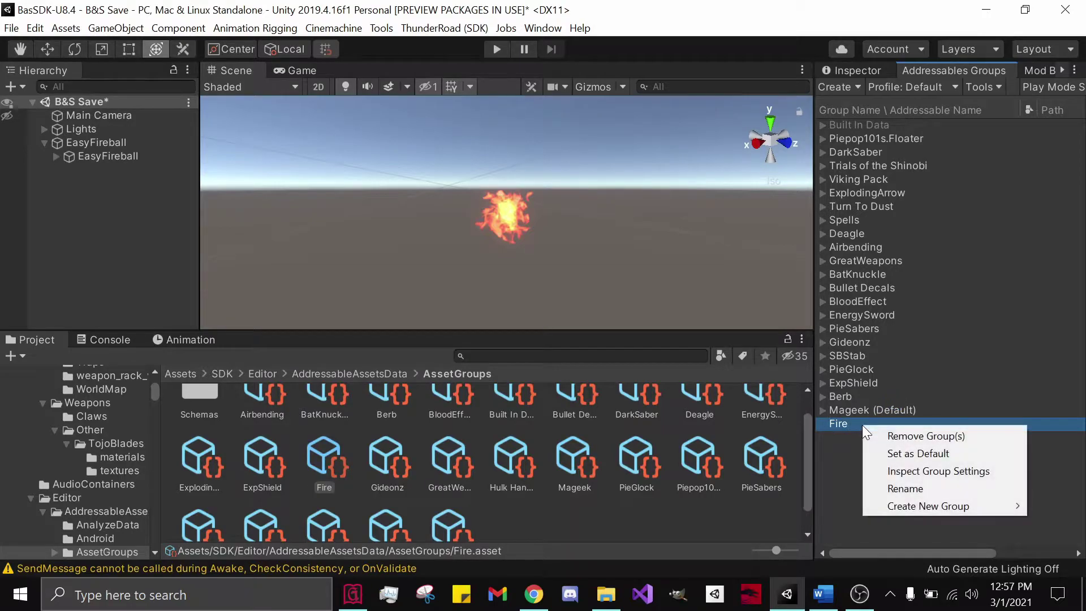
click(876, 453)
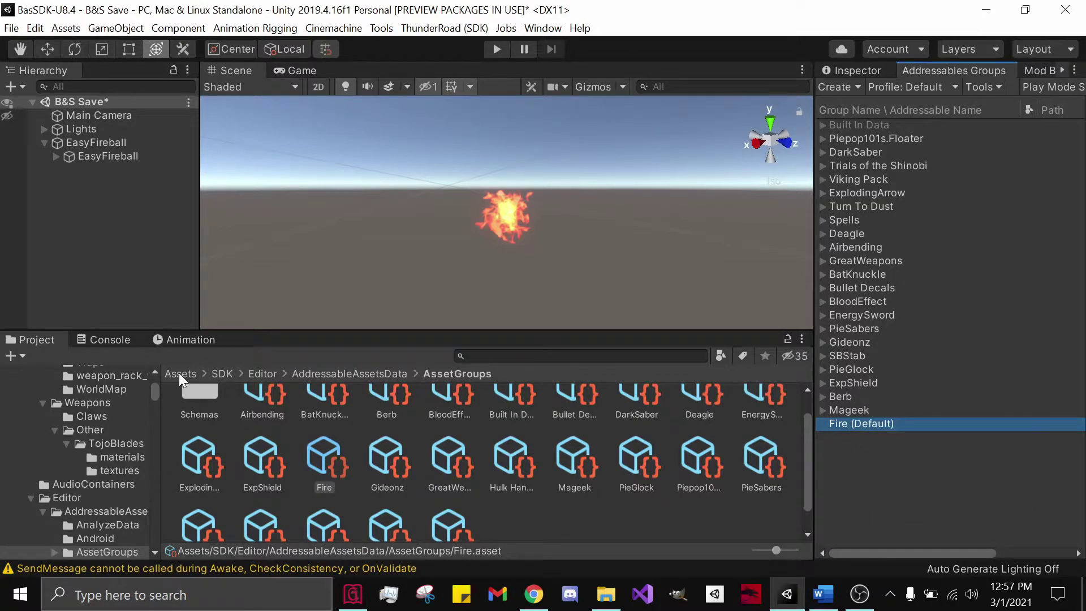
Clear the Console warnings and return to the top-level Assets folder
click(85, 339)
click(26, 358)
click(33, 341)
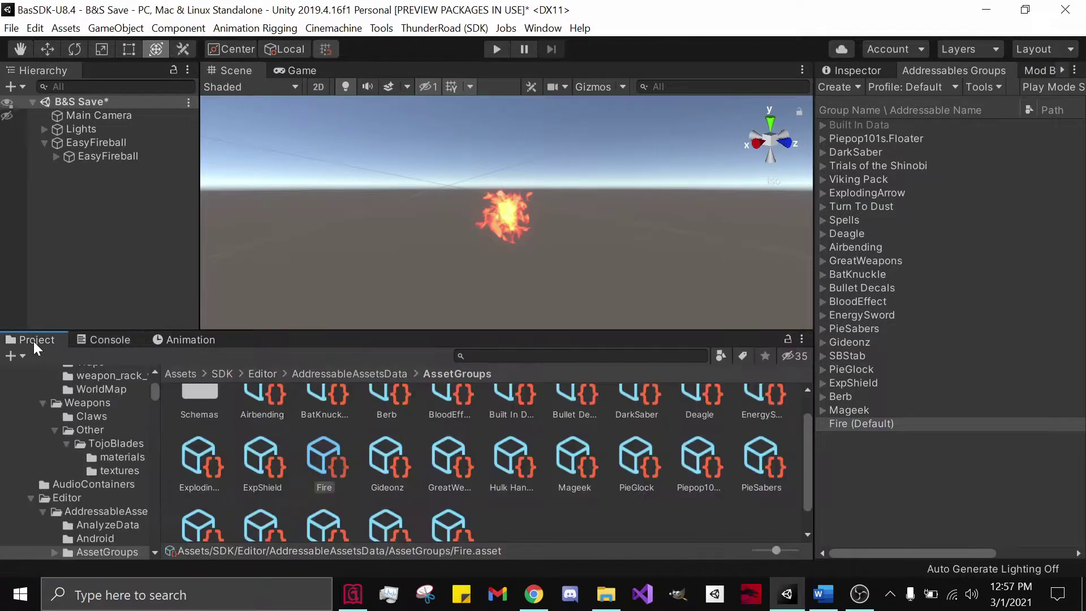
click(181, 374)
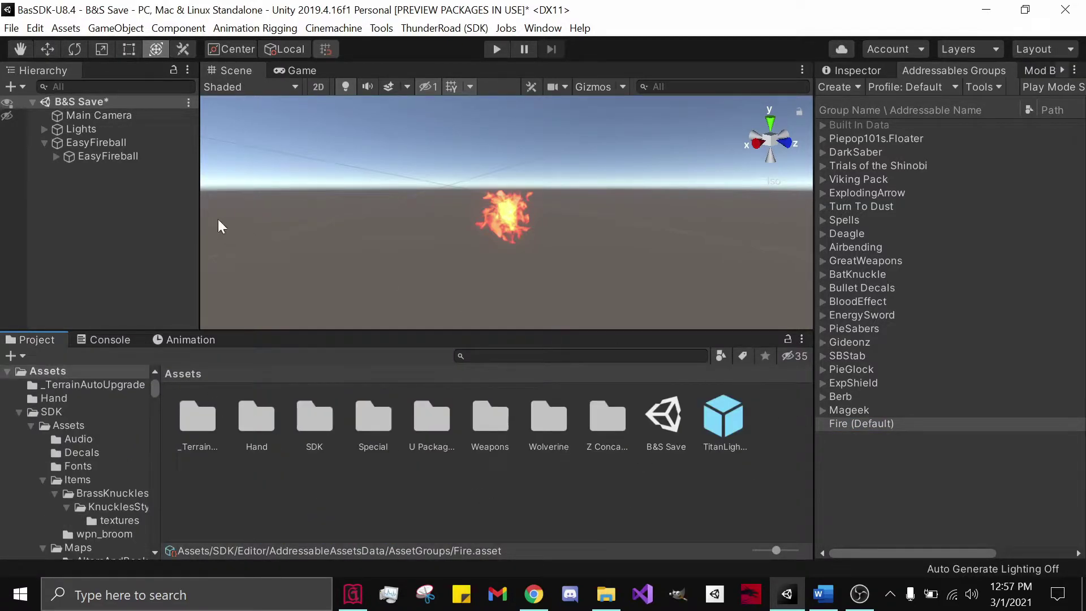
Save the EasyFireball object as a prefab in Assets and inspect its settings
drag(119, 144, 340, 512)
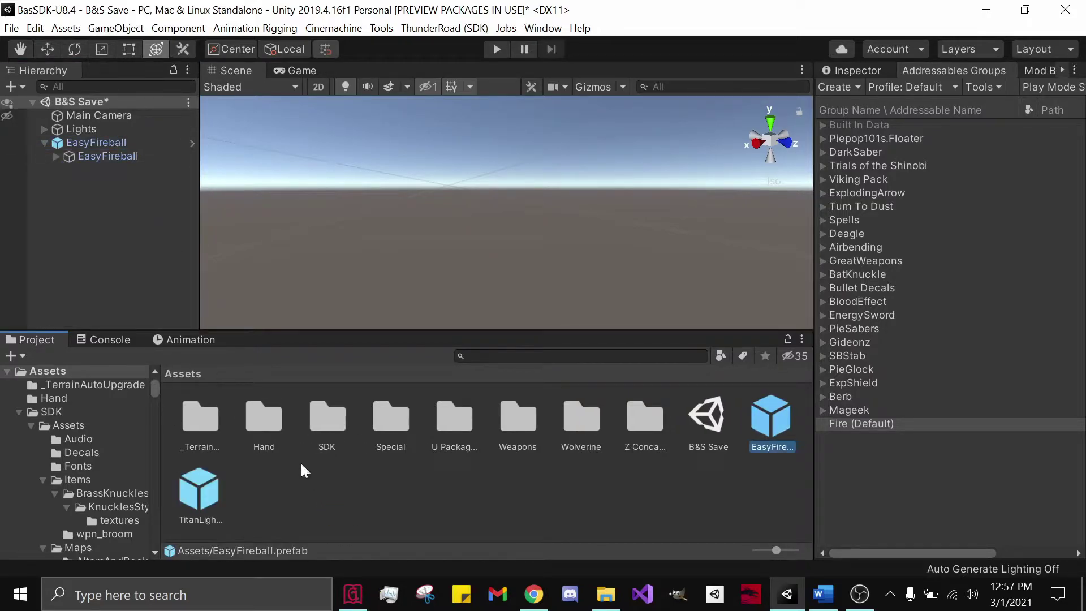
click(44, 142)
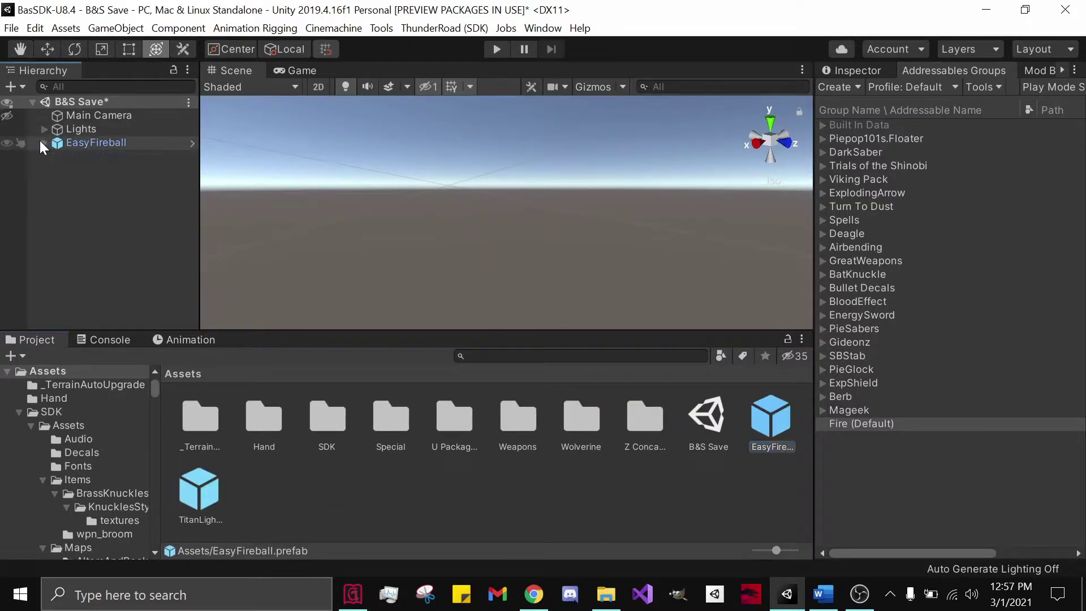
click(758, 428)
click(866, 69)
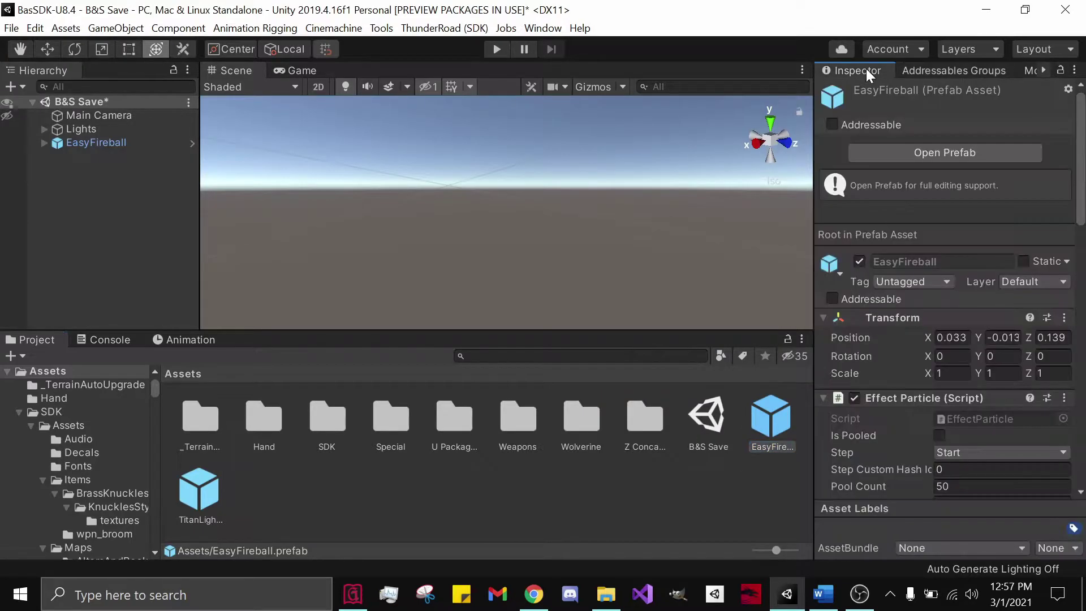
scroll(904, 430, down, 5)
scroll(904, 282, up, 3)
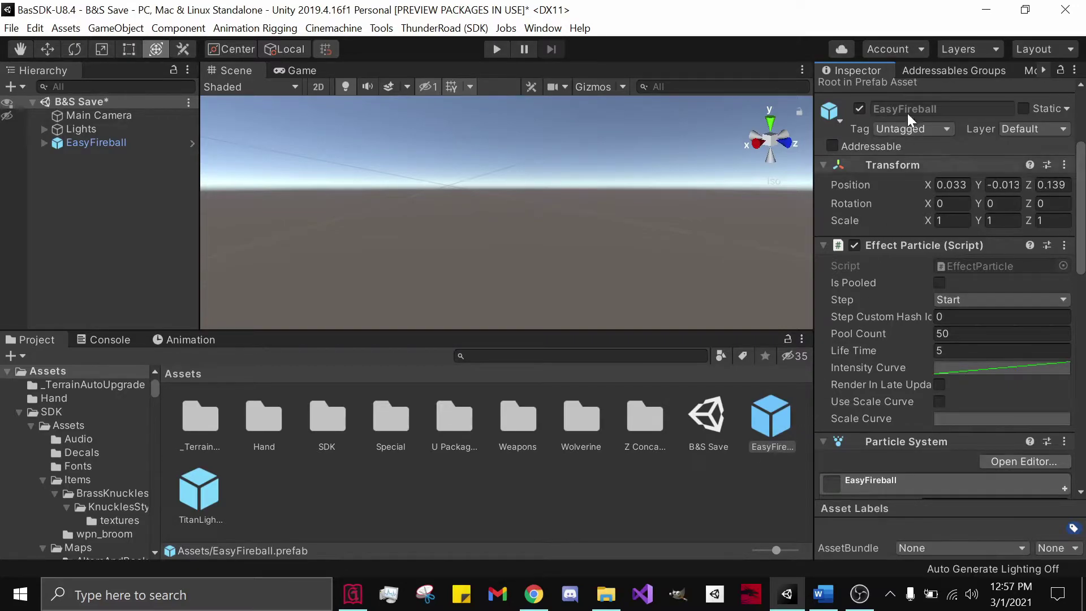
Add the EasyFireball prefab to the Fire group with an author-prefixed address
click(950, 71)
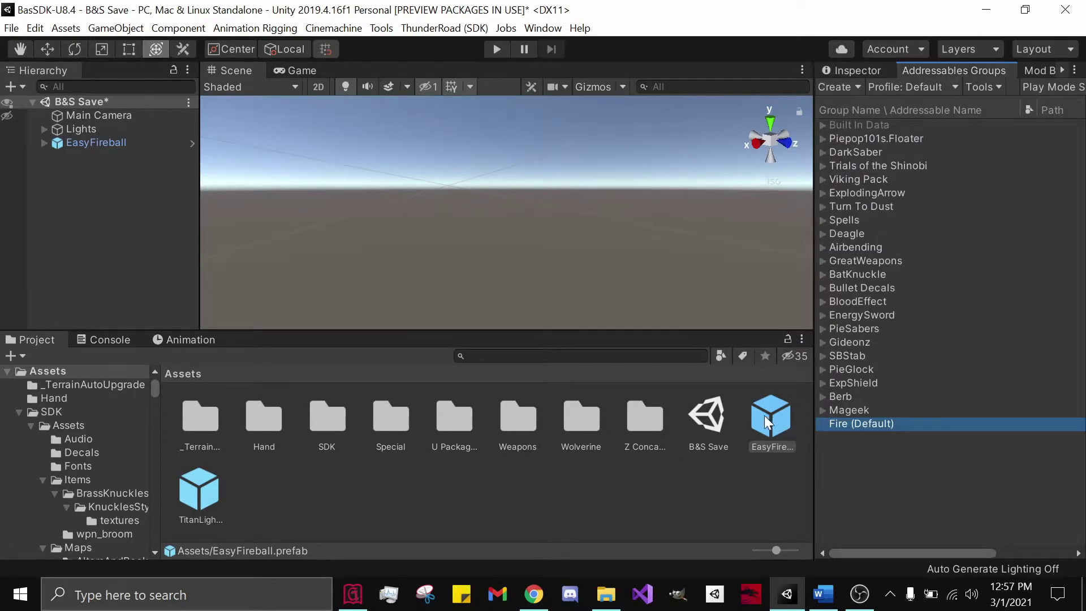
drag(764, 415, 852, 426)
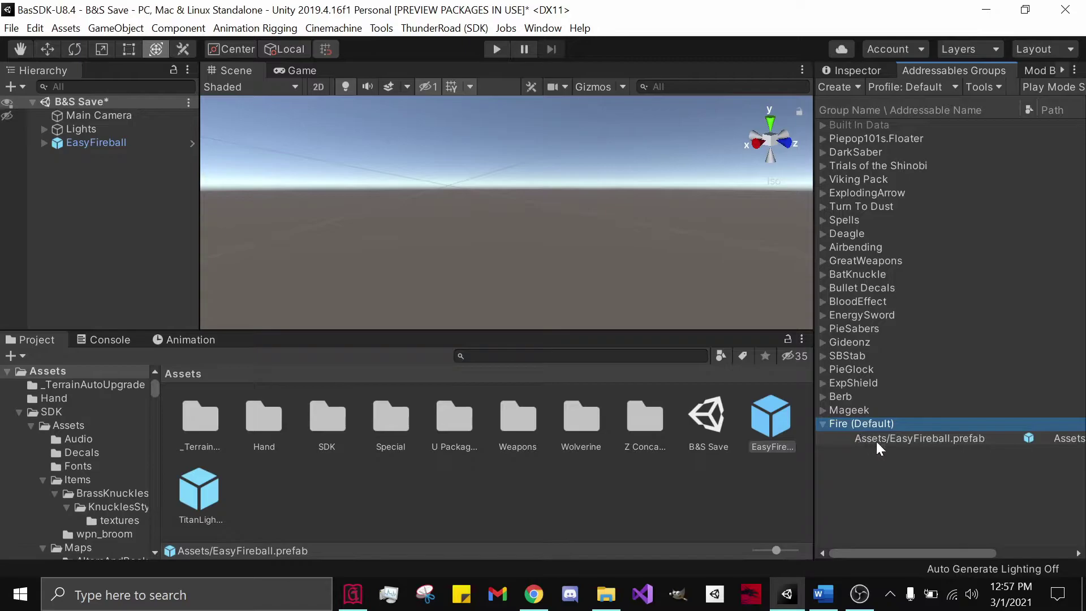
click(876, 440)
right_click(876, 439)
click(910, 541)
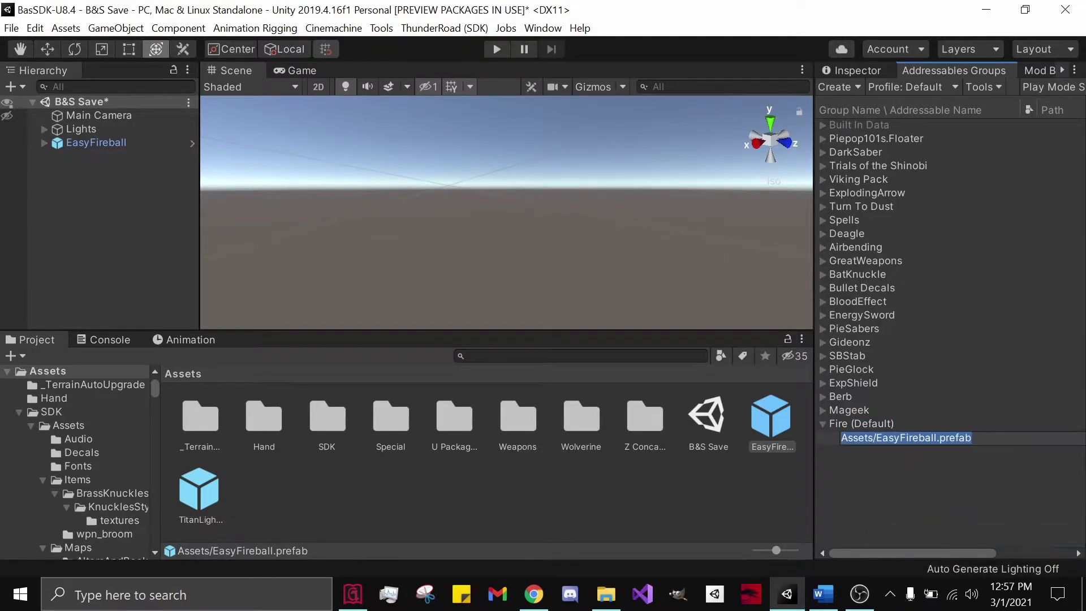
text(Piepop101s.)
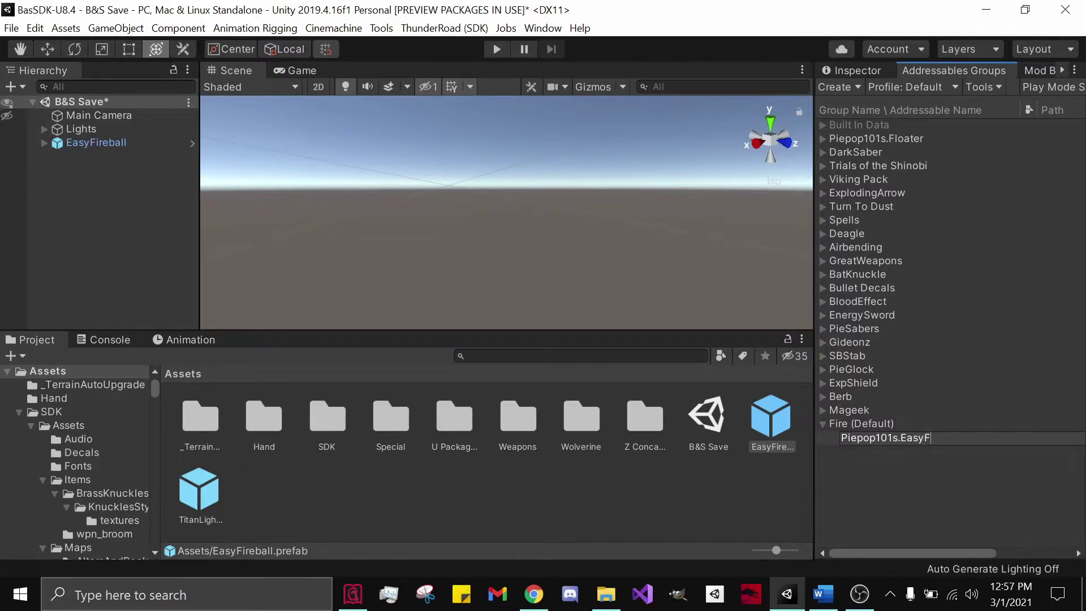
key(Return)
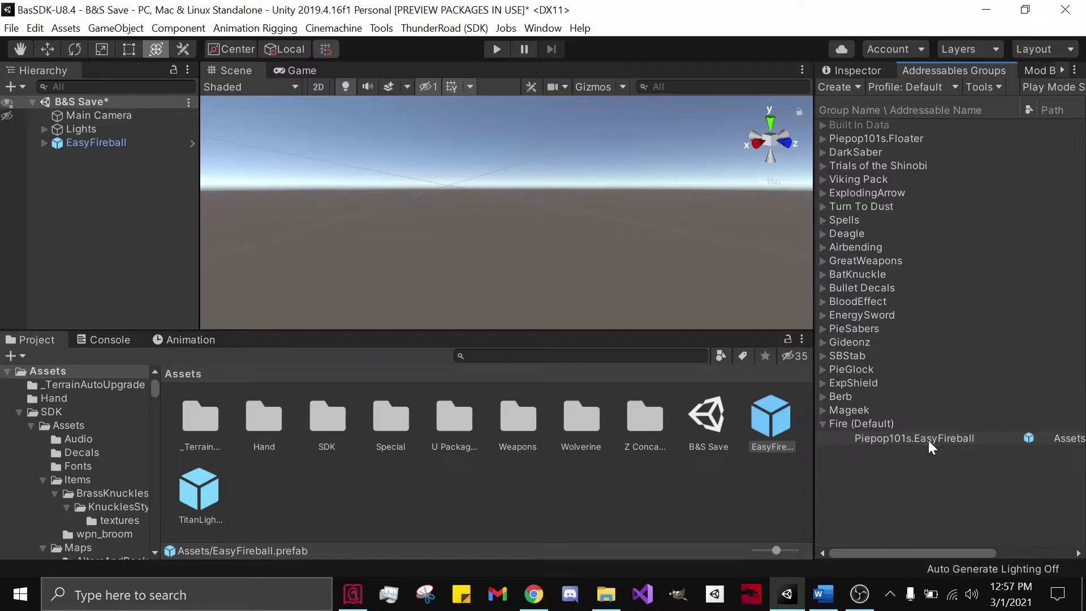
In Mod Builder, set the mod folder name to 'My Fireball' and exclude the Mageek group
click(1038, 69)
click(1005, 104)
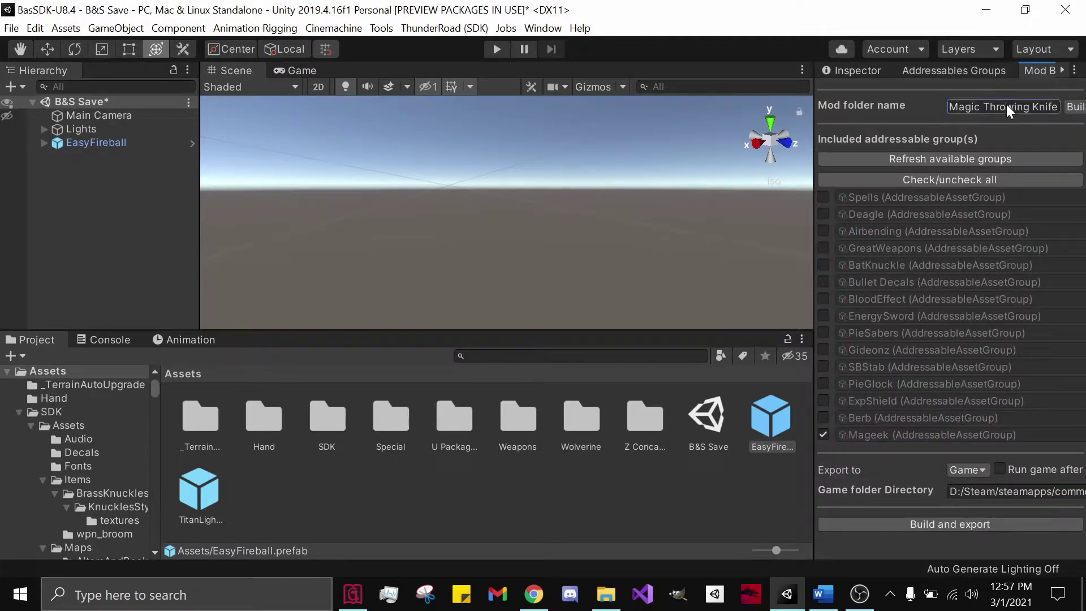
text(M)
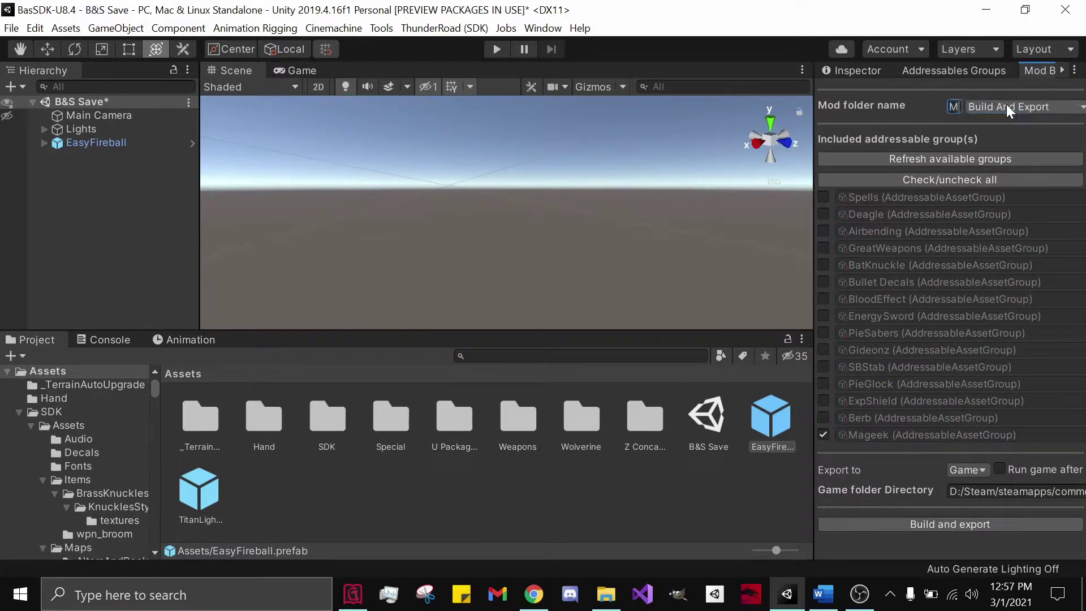
text(y Fireball)
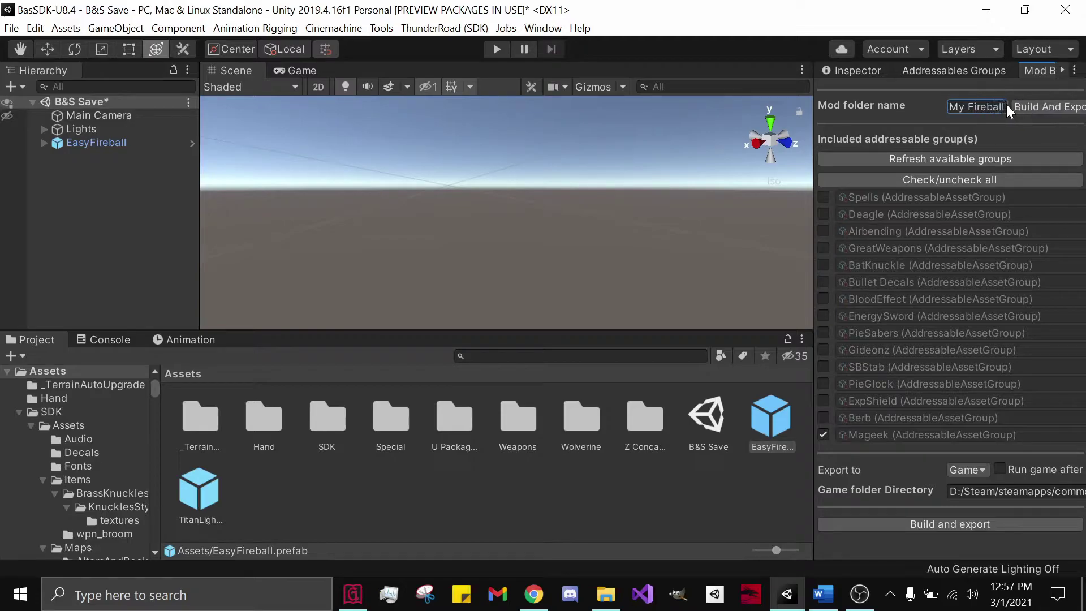
scroll(885, 439, down, 1)
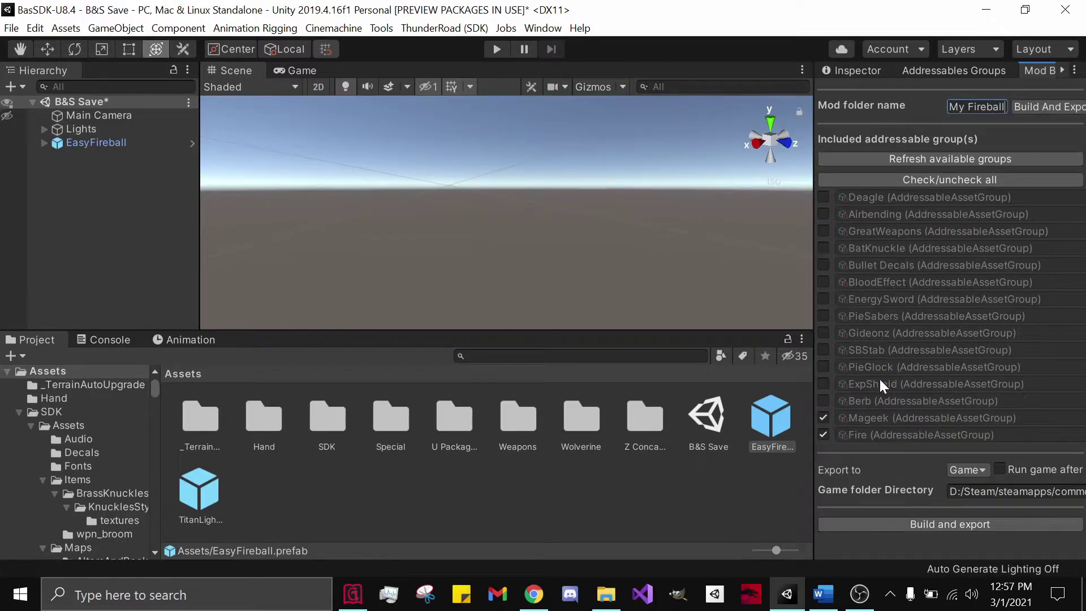
click(825, 417)
Recheck the Fire group, then build and export the mod without purging the cache
click(972, 71)
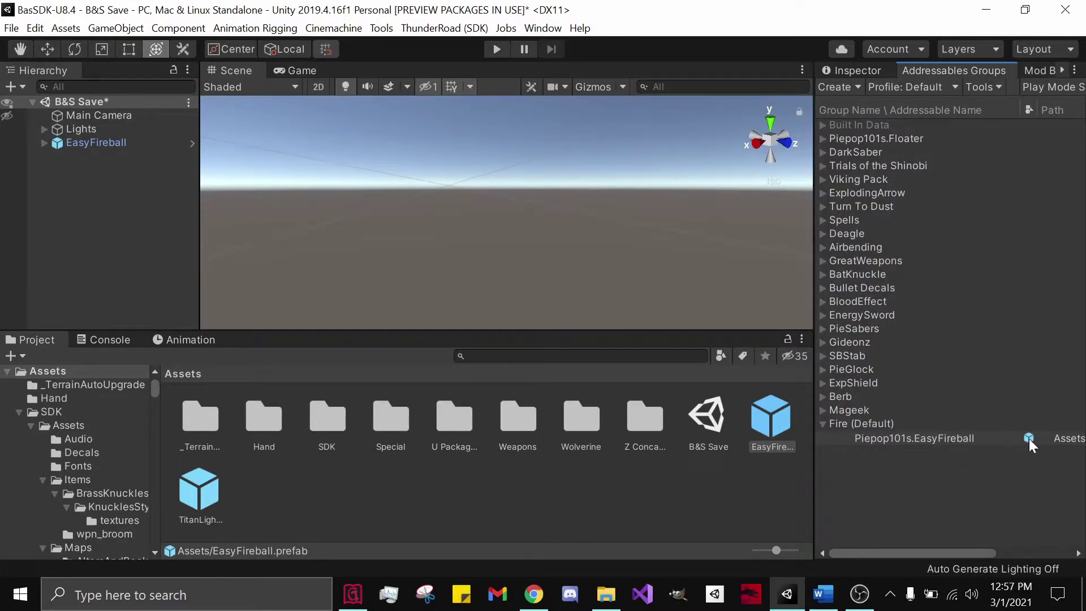
click(1043, 71)
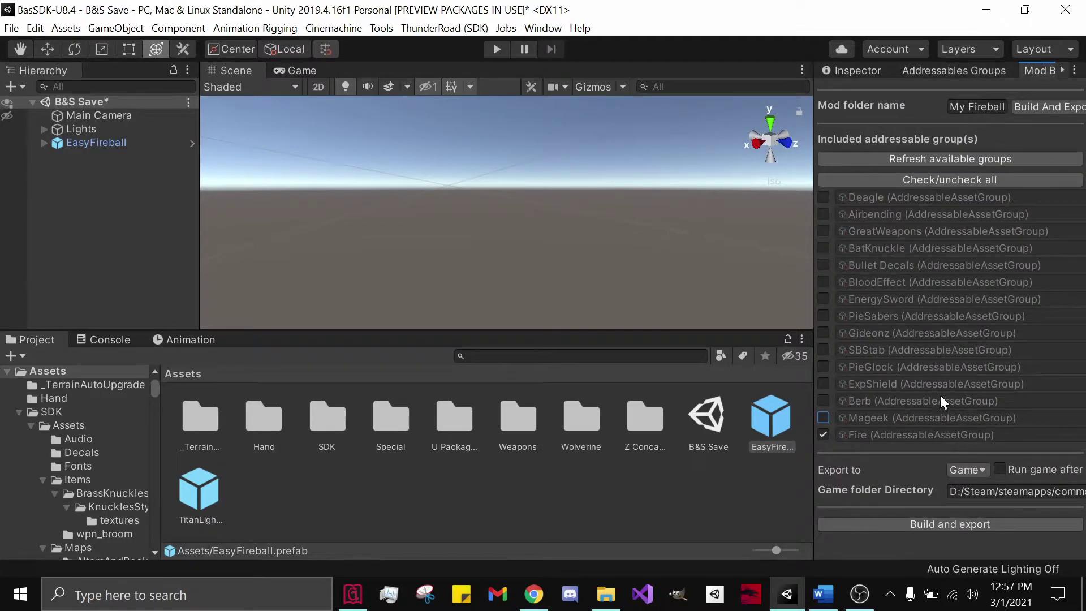
click(946, 73)
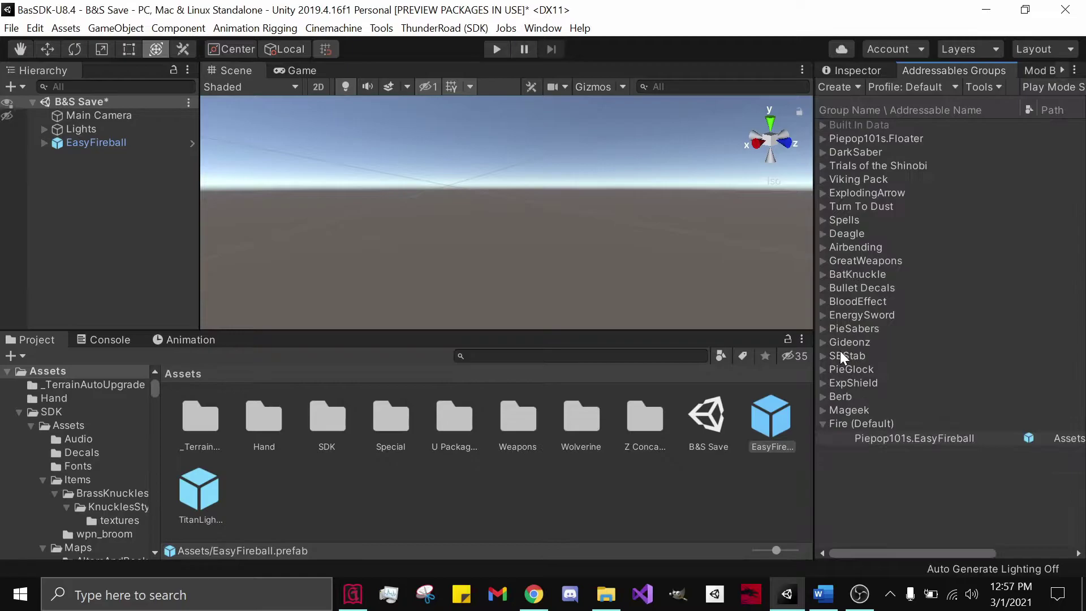
click(1038, 70)
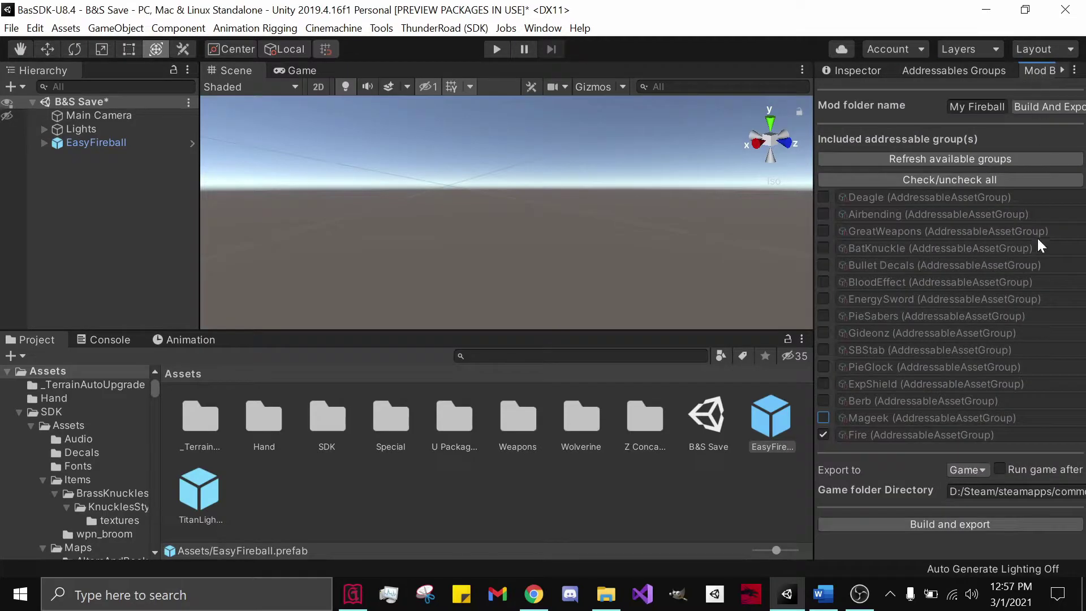
click(948, 526)
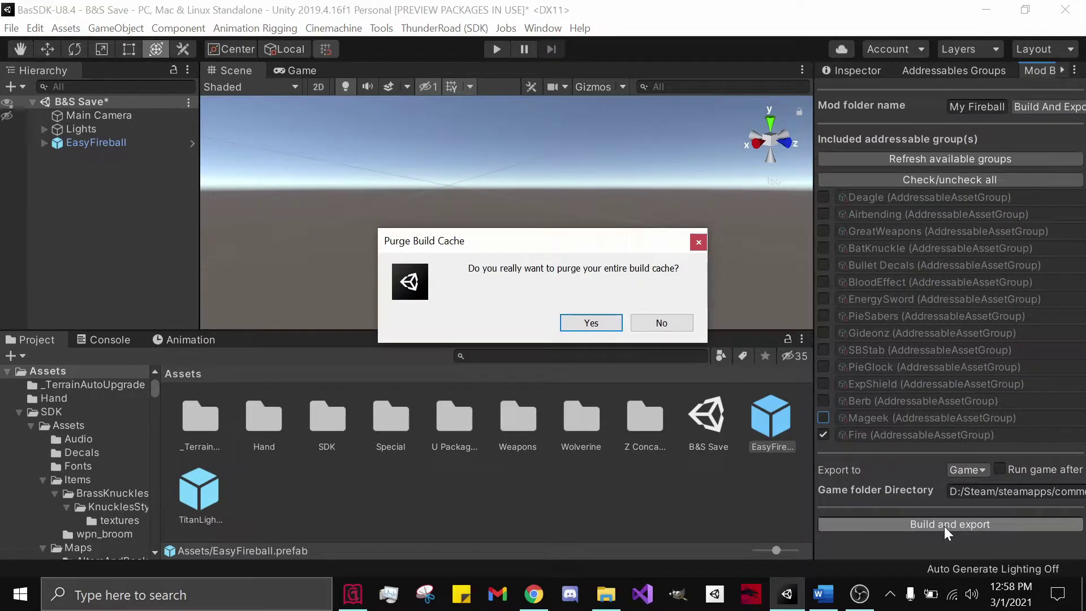
click(637, 320)
Save the scene to continue the build and open StreamingAssets\Mods on the left
click(527, 328)
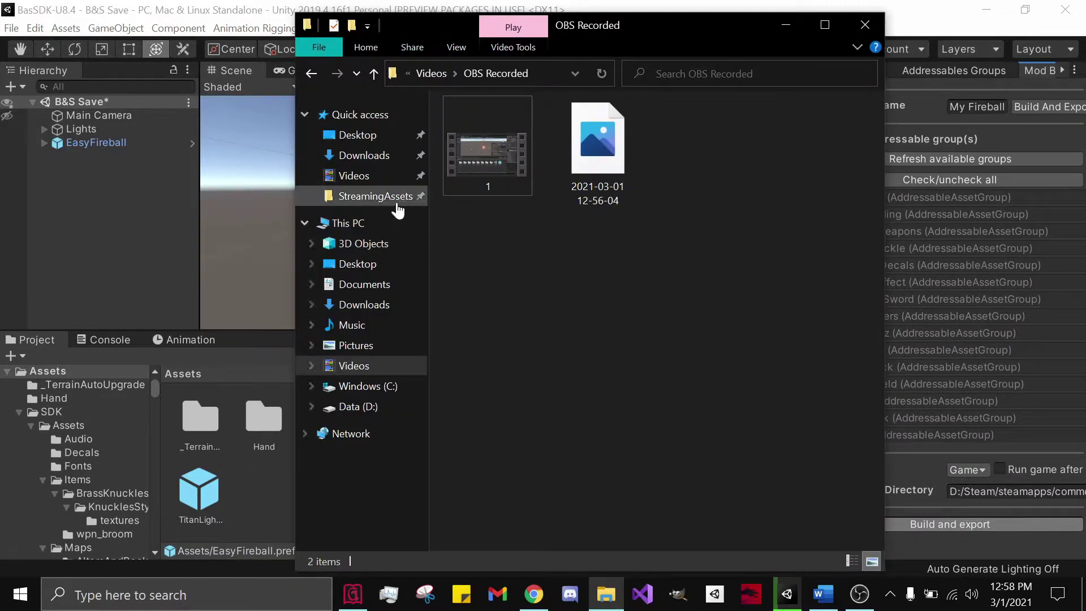
click(397, 202)
double_click(483, 164)
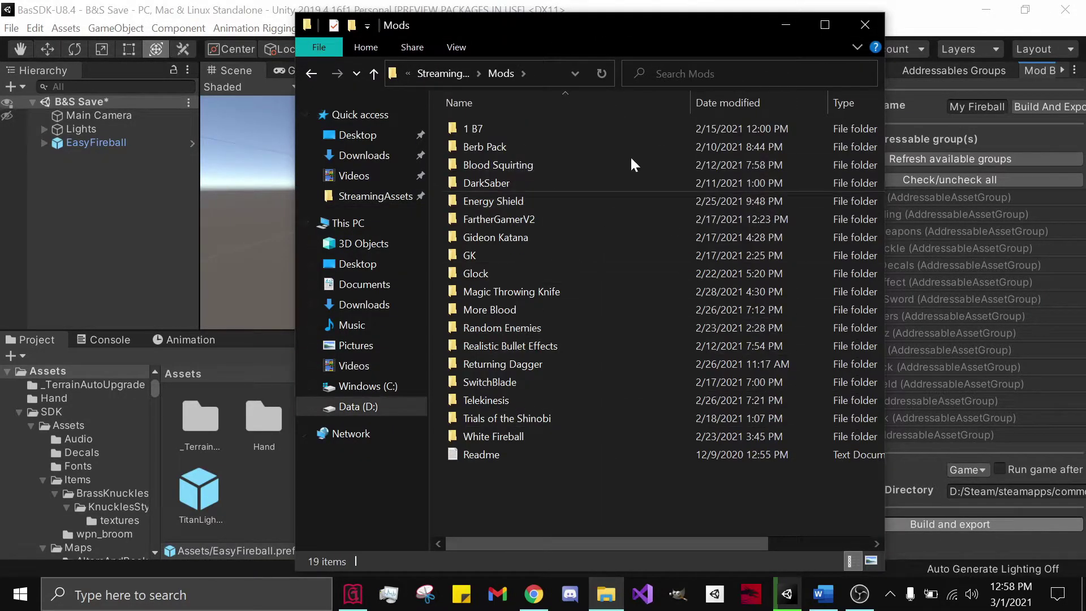
drag(637, 36, 355, 40)
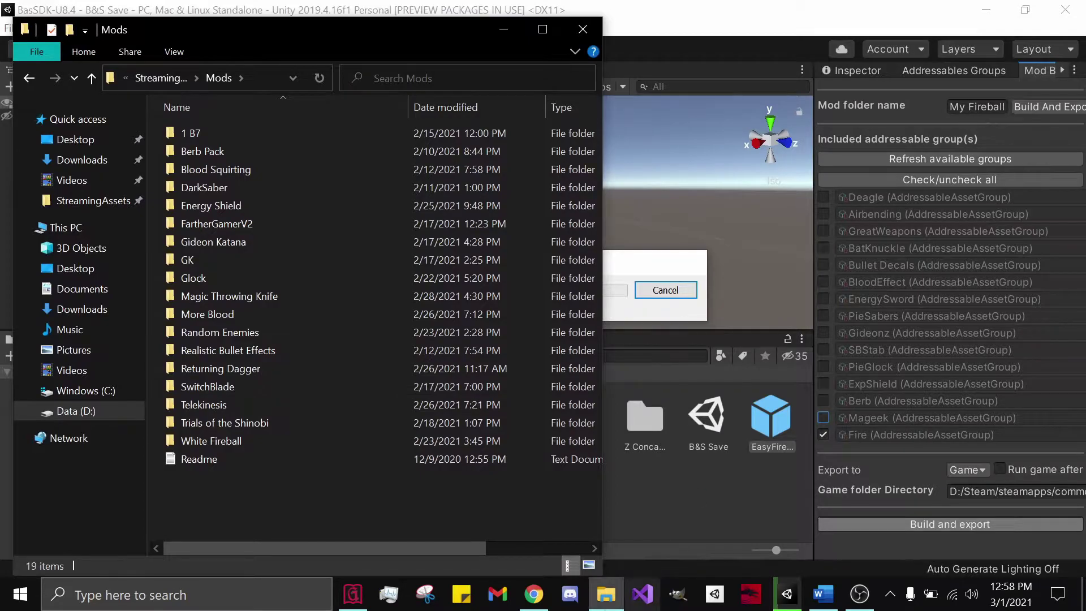
In a second window, open StreamingAssets\Default\Bas\Effects and select Effect_SpellFireball
right_click(606, 593)
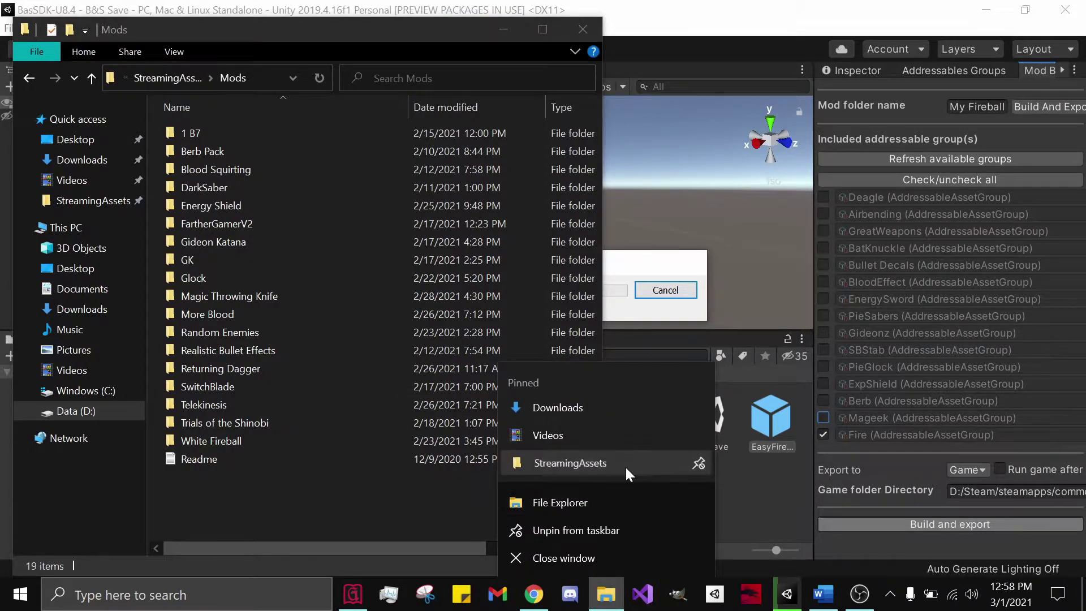
click(626, 465)
drag(466, 22, 911, 30)
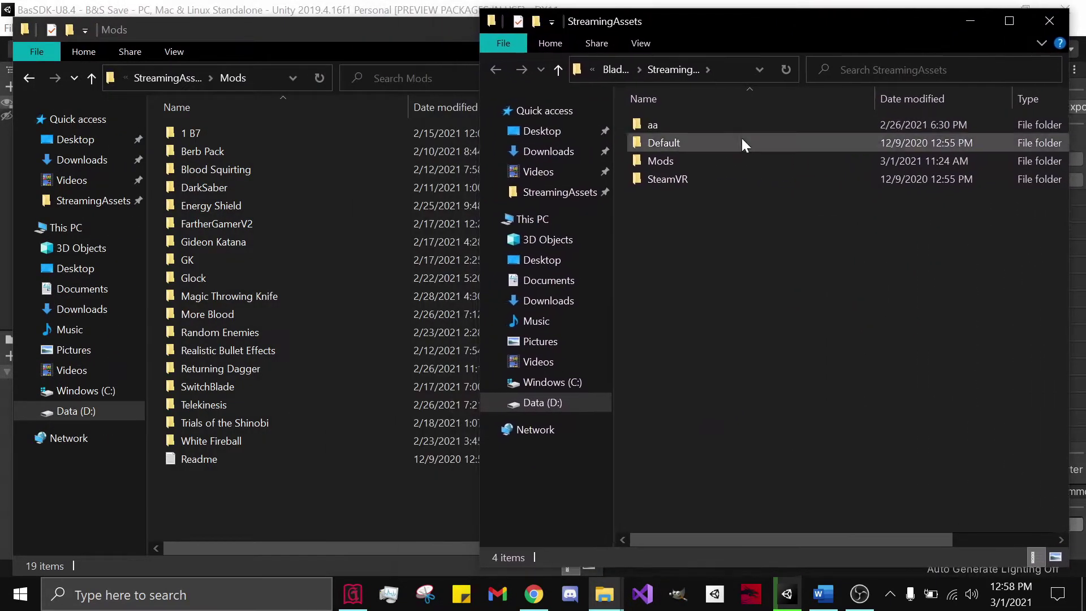
double_click(741, 143)
double_click(725, 117)
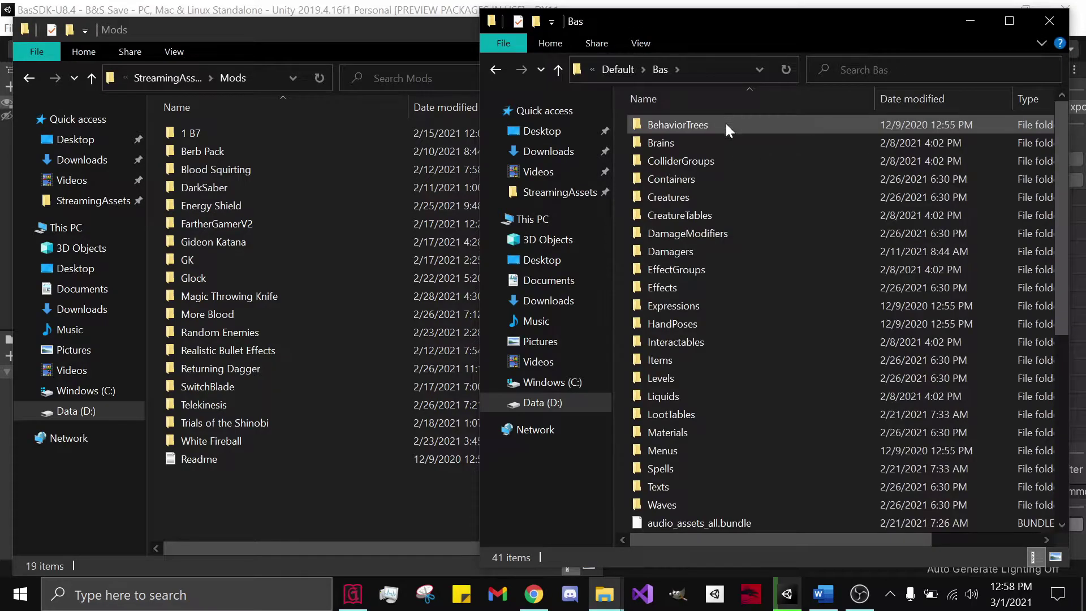
double_click(693, 287)
scroll(704, 297, down, 10)
scroll(706, 301, down, 7)
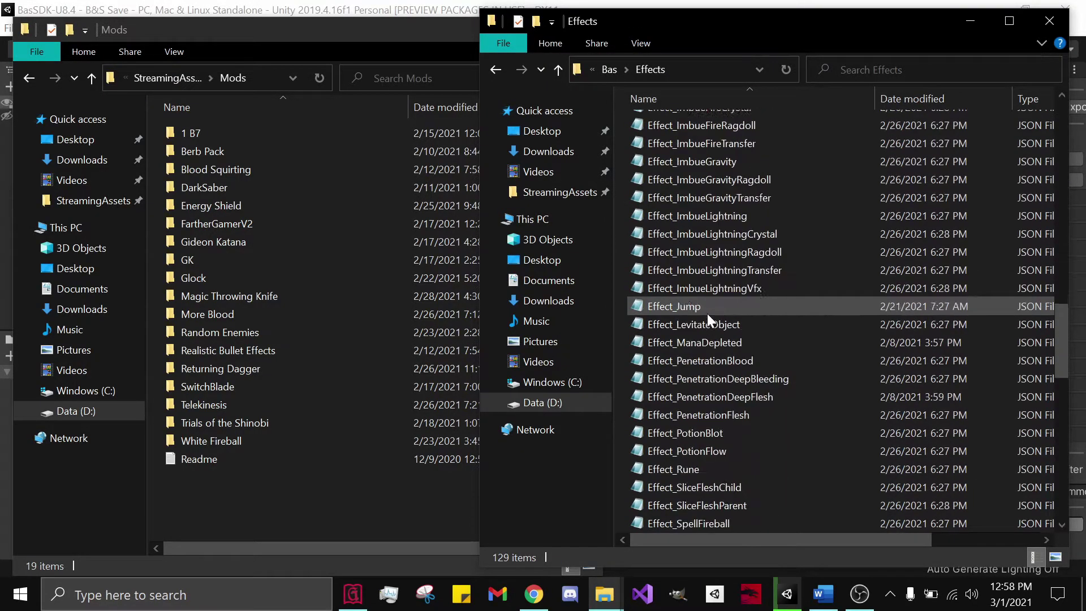
scroll(791, 298, down, 7)
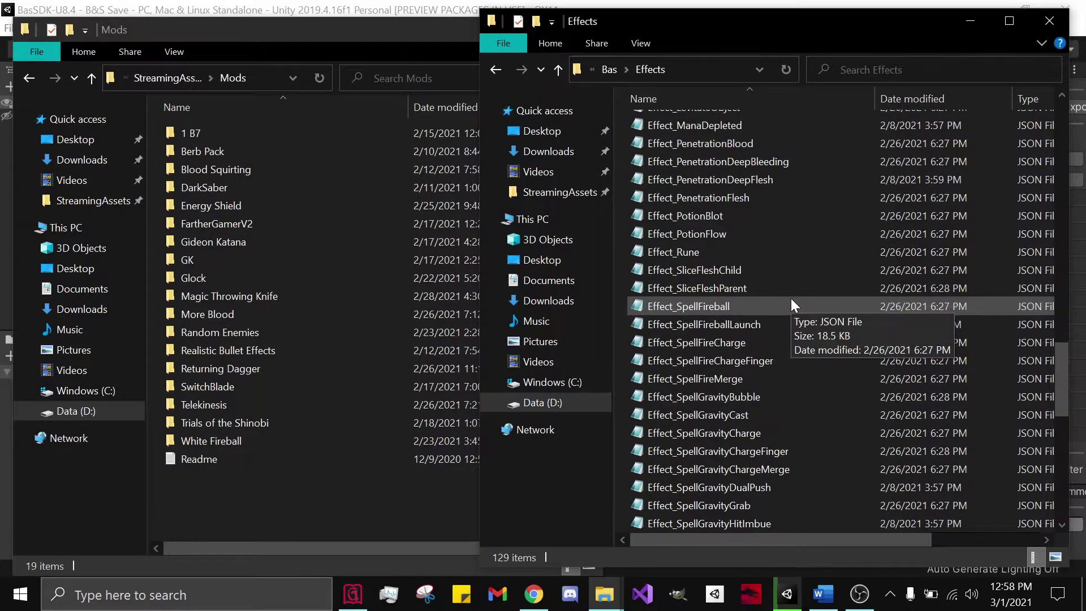
scroll(791, 300, down, 3)
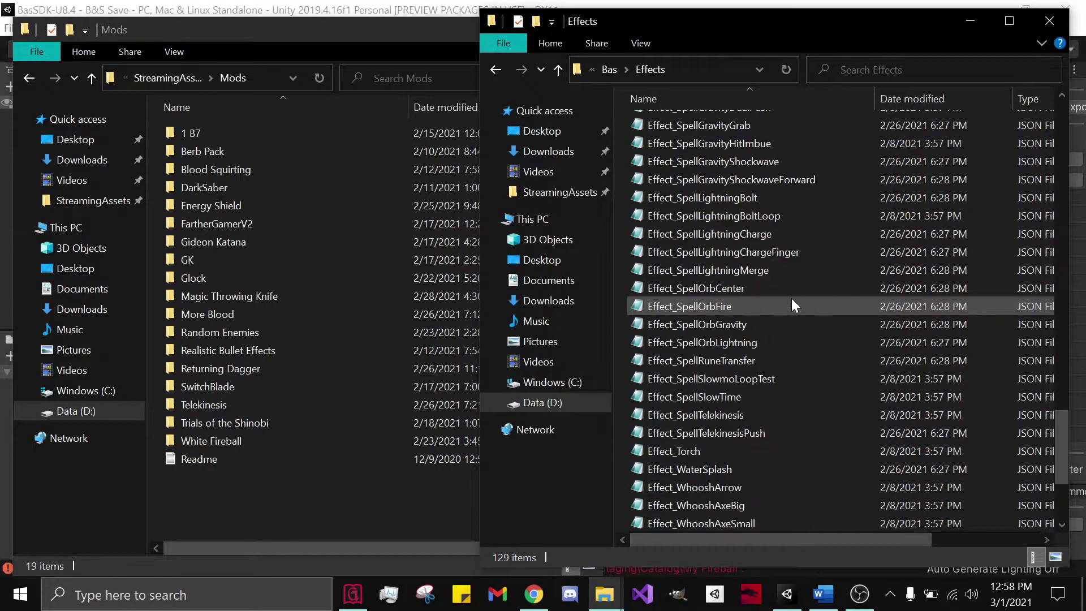
scroll(794, 300, up, 14)
scroll(796, 300, down, 5)
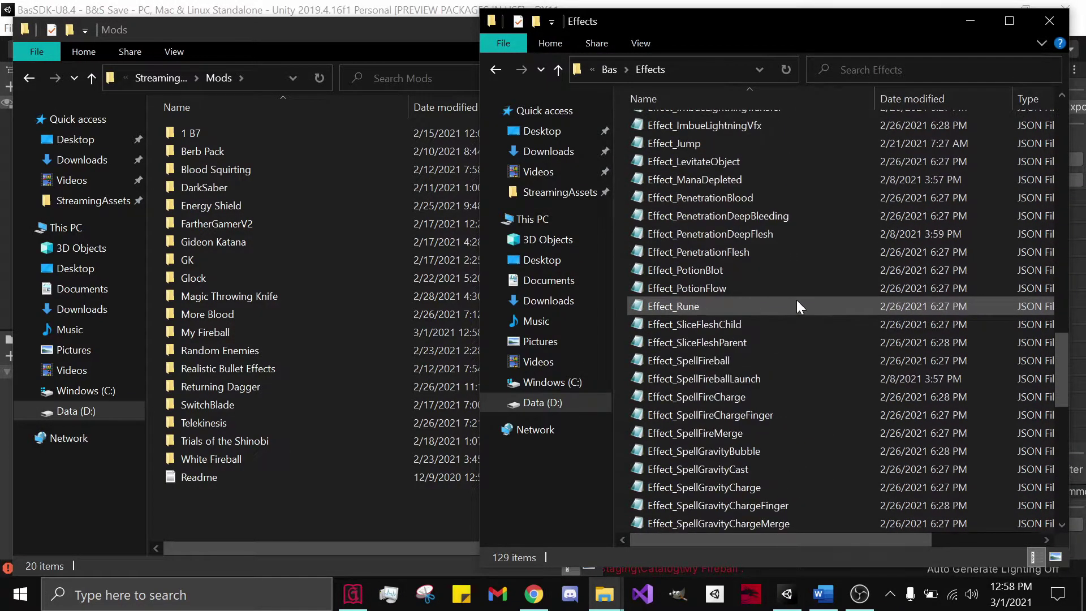
scroll(795, 301, down, 3)
scroll(794, 300, up, 1)
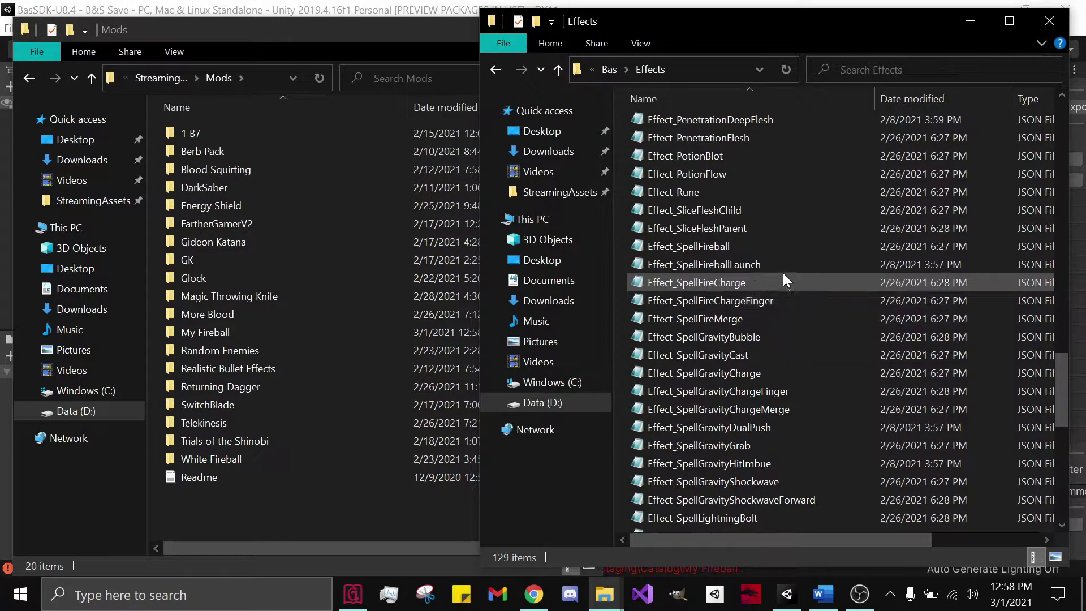
click(779, 248)
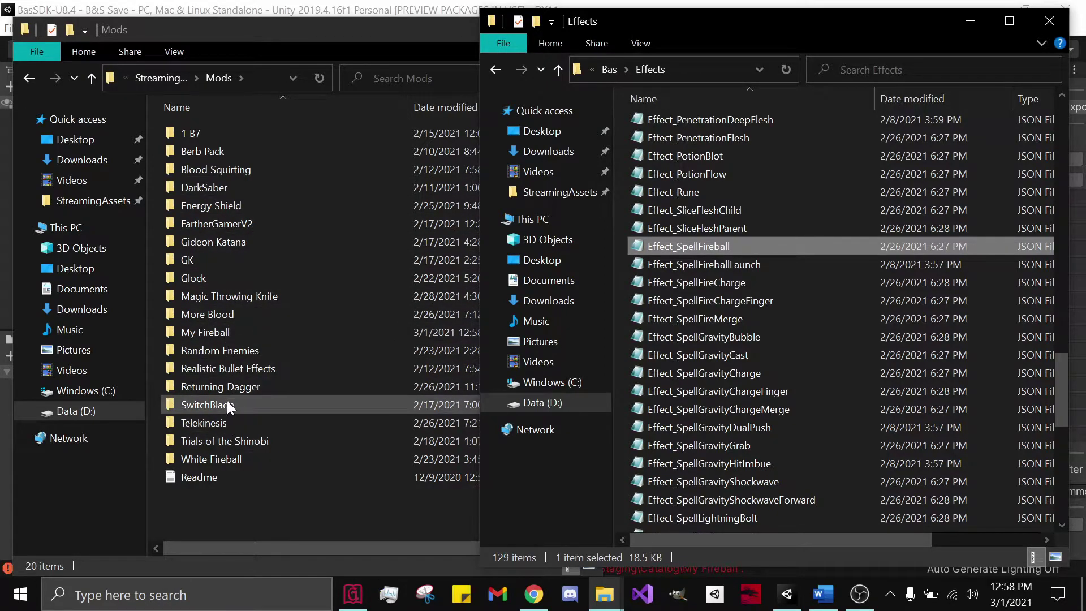
Paste Effect_SpellFireball into the newly built My Fireball folder
click(219, 520)
double_click(223, 332)
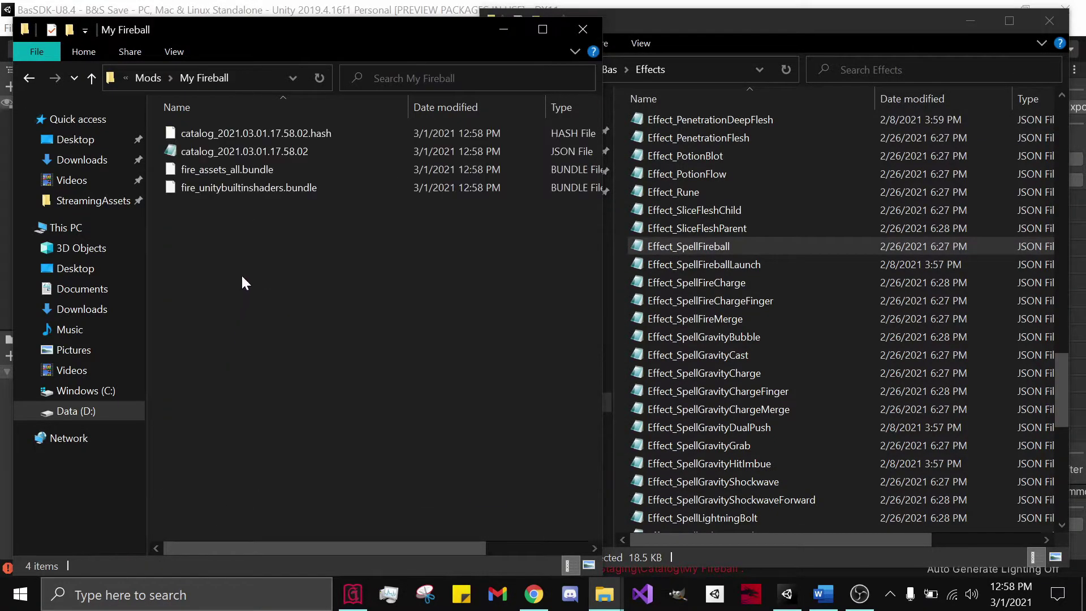
key(ctrl+v)
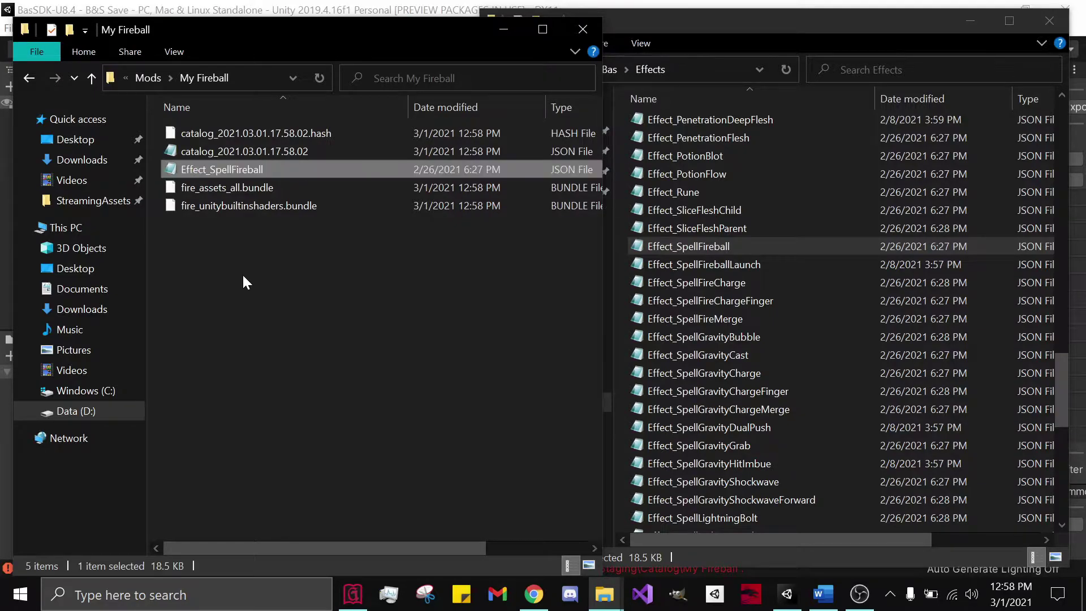
Open Effect_SpellFireball in Notepad on the right side of the screen
double_click(270, 169)
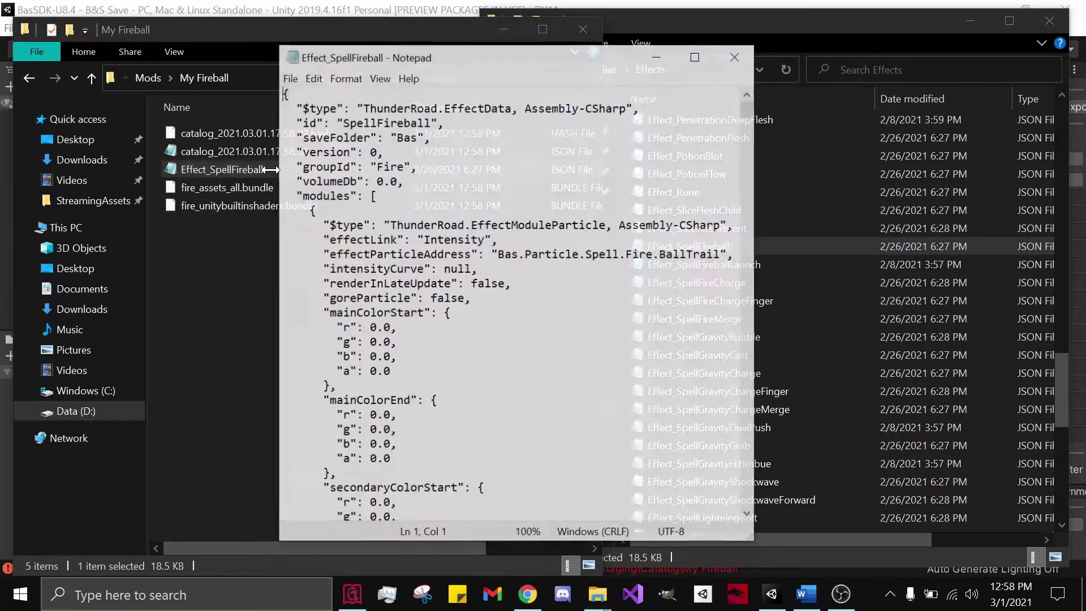
drag(618, 56, 908, 43)
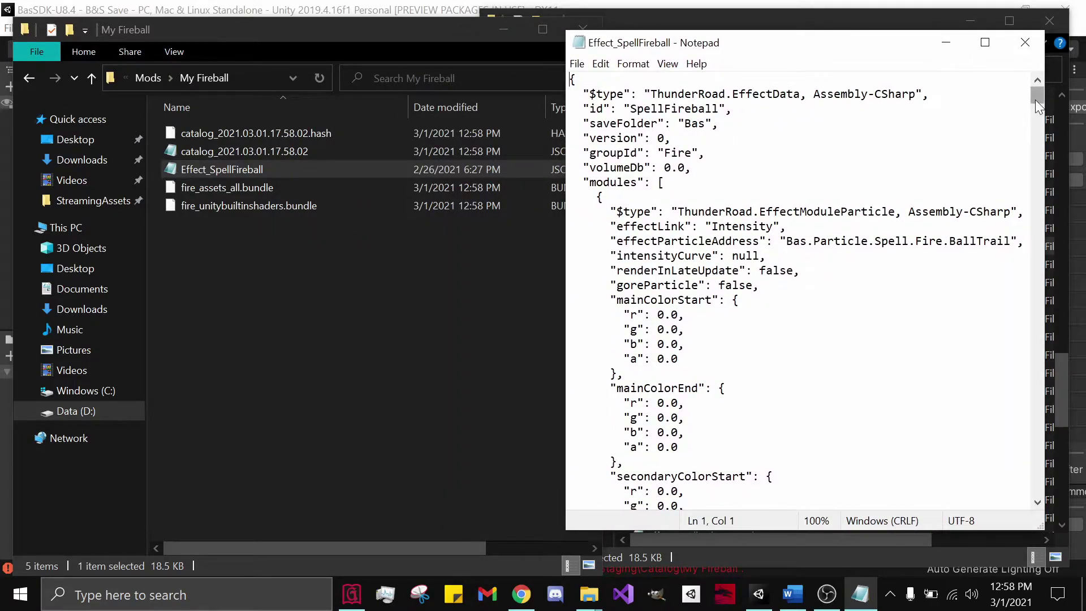
scroll(1034, 99, down, 12)
scroll(1035, 99, up, 10)
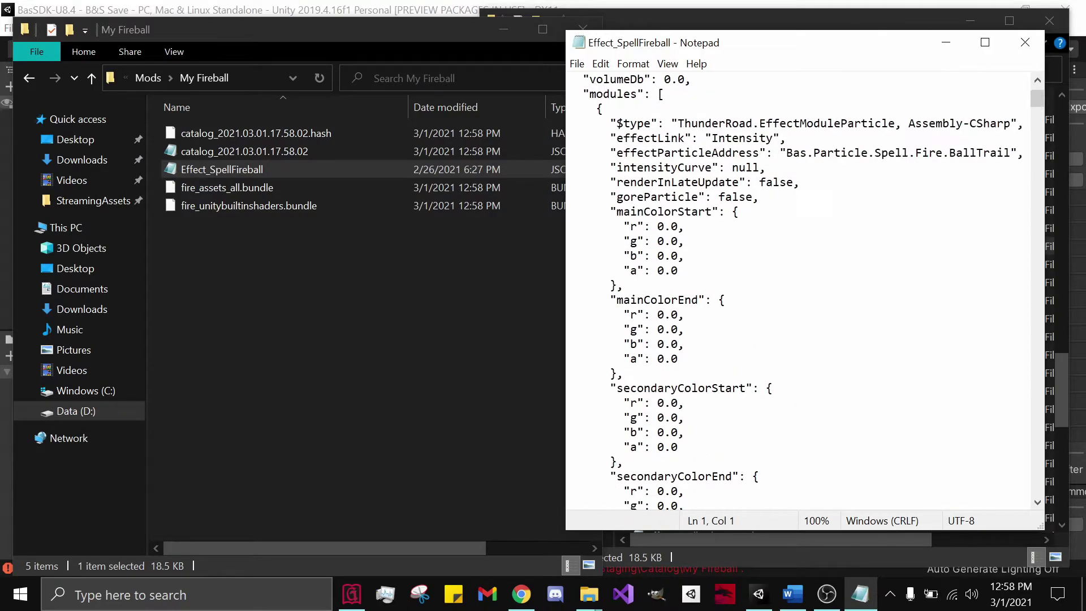
drag(1034, 100, 1035, 502)
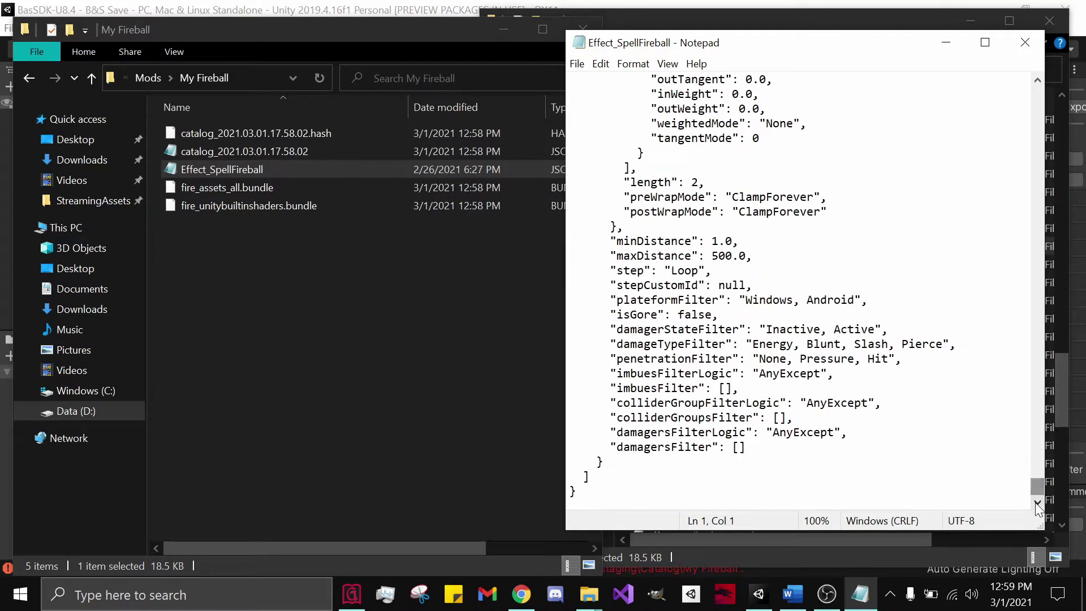
Delete the EffectModuleAudio block and its trailing comma, leaving only the particle module
drag(599, 492, 609, 227)
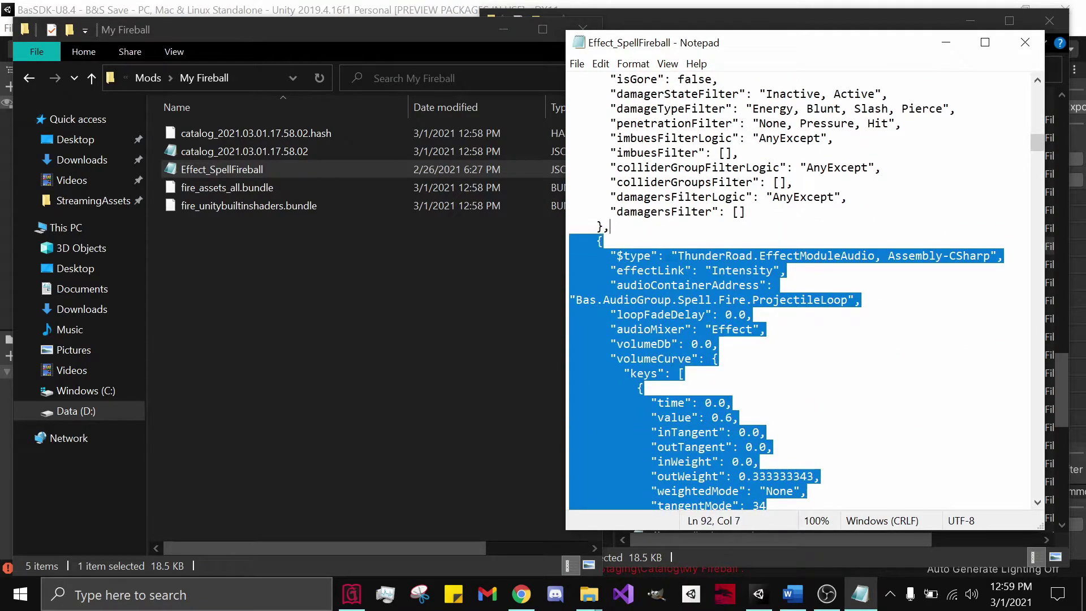
key(Delete)
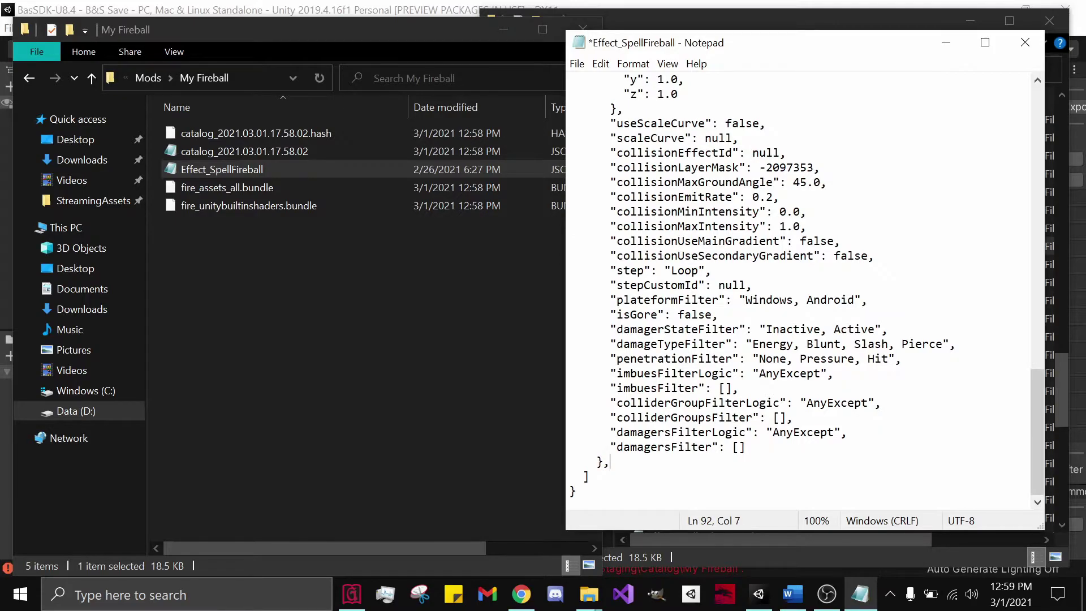
key(BackSpace)
scroll(797, 289, up, 20)
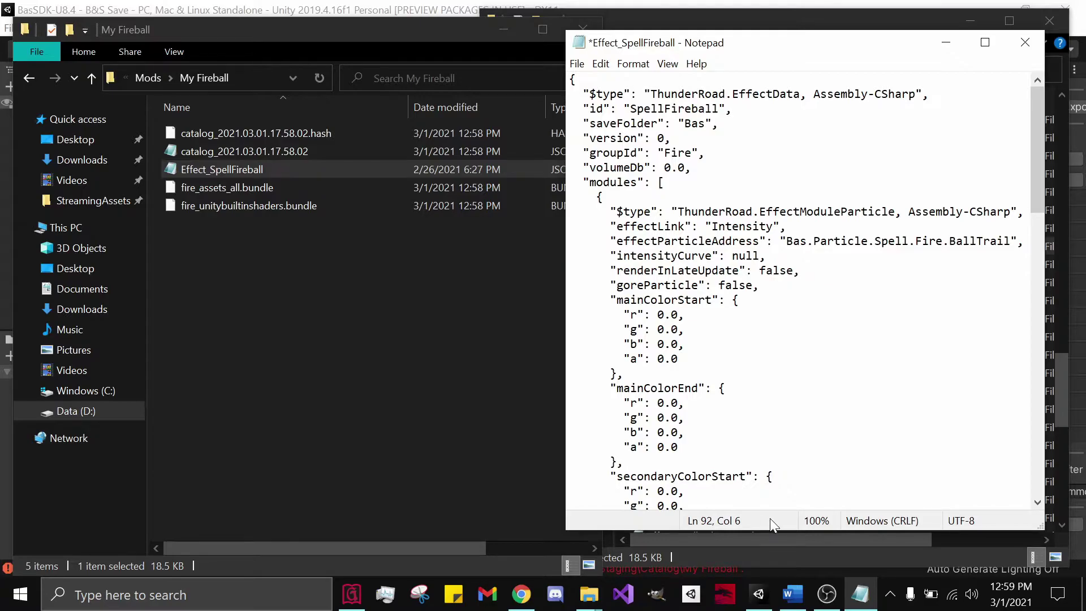
Show Unity's Addressables Groups beside the Effect_SpellFireball file in Notepad
click(758, 594)
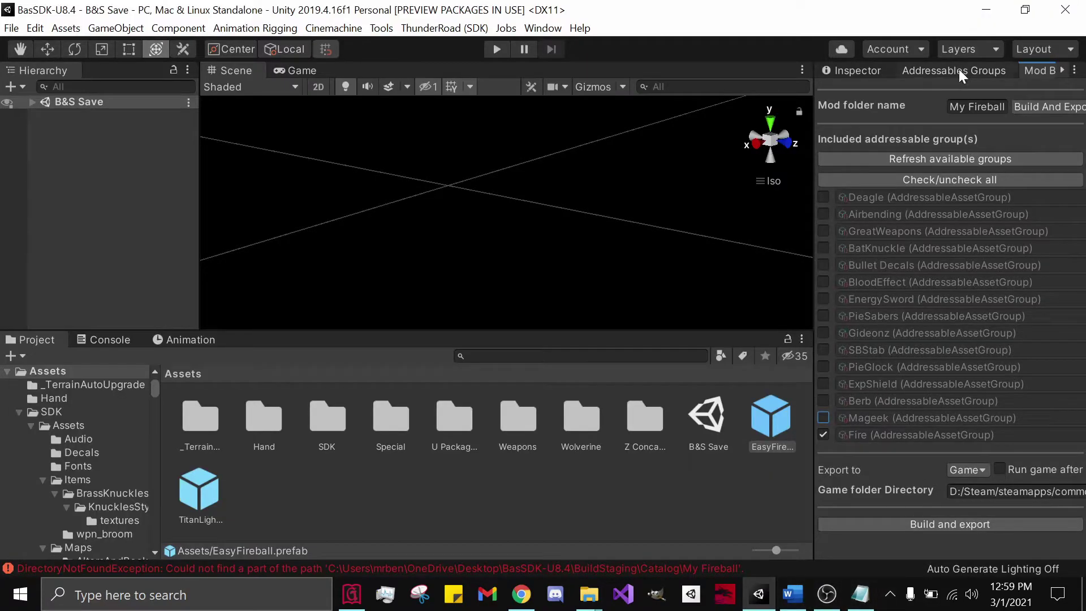
click(958, 69)
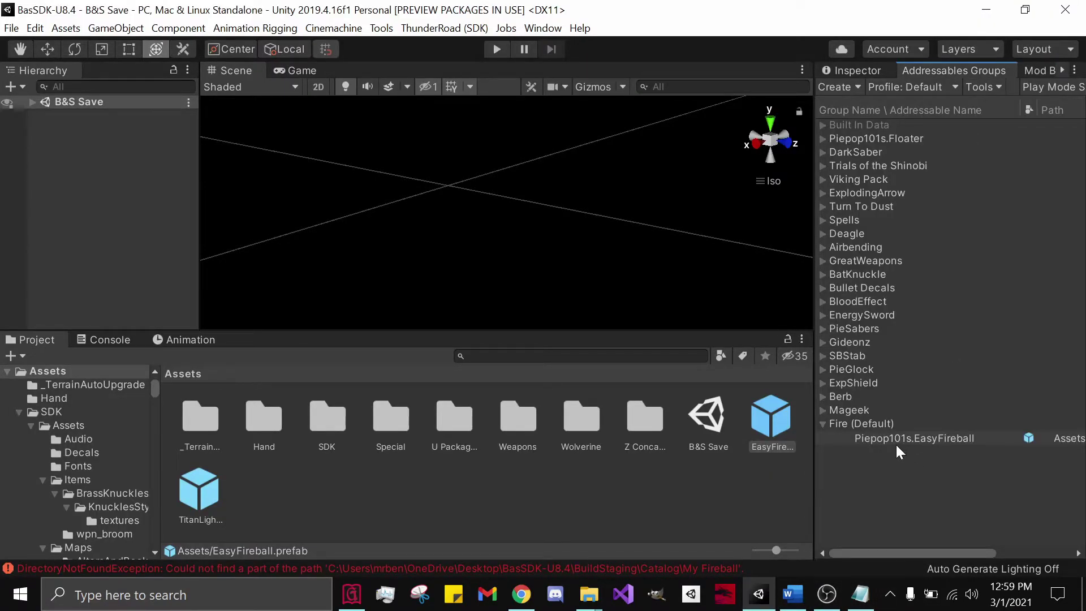
click(860, 594)
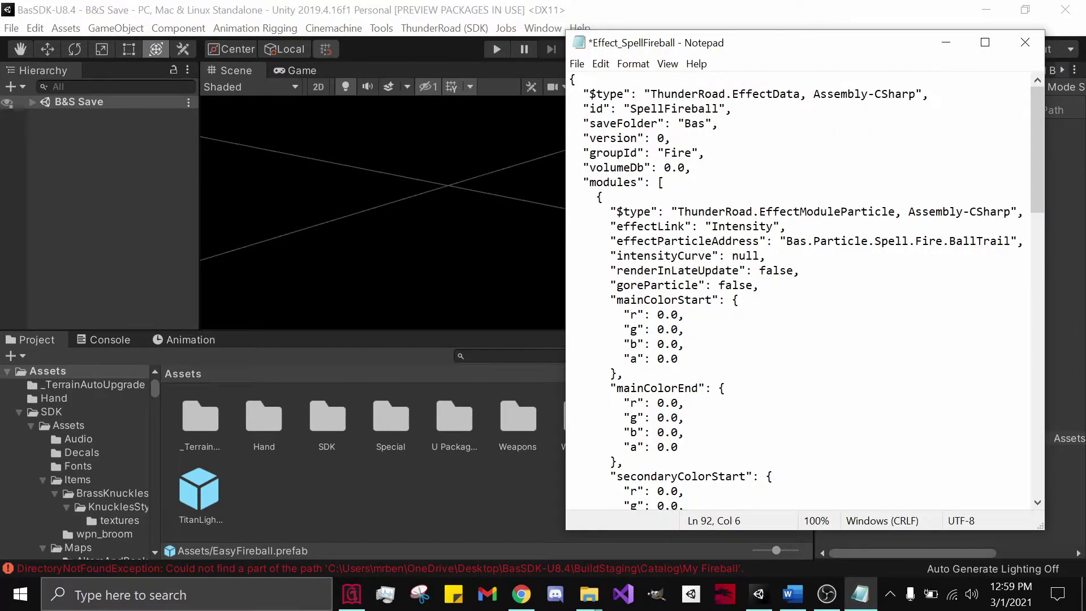
drag(856, 43, 520, 54)
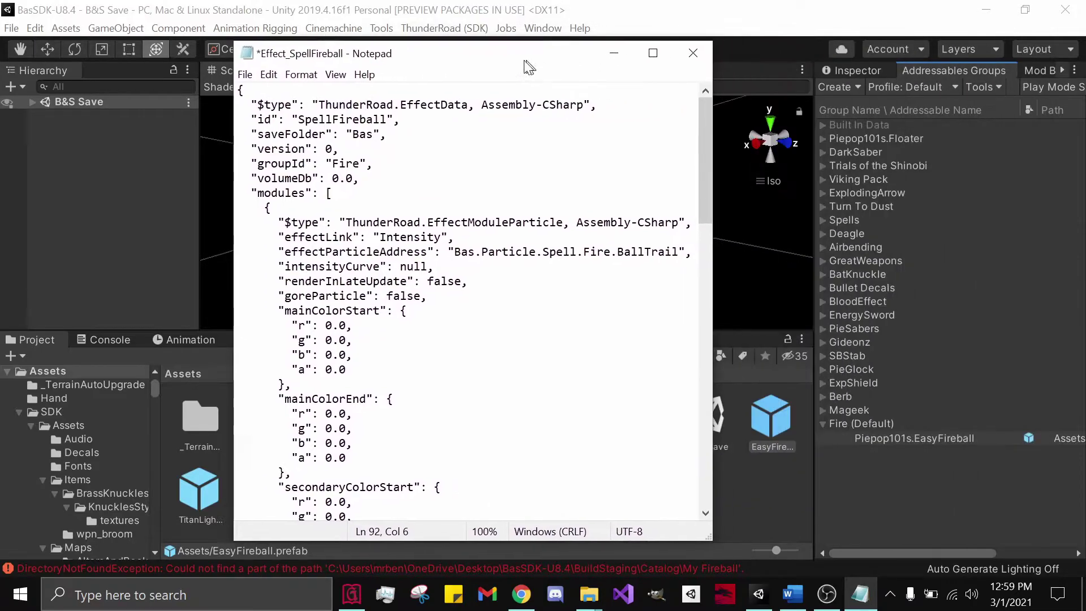
Select EasyFireball in the B&S Save scene to preview it, then return to Notepad
click(36, 190)
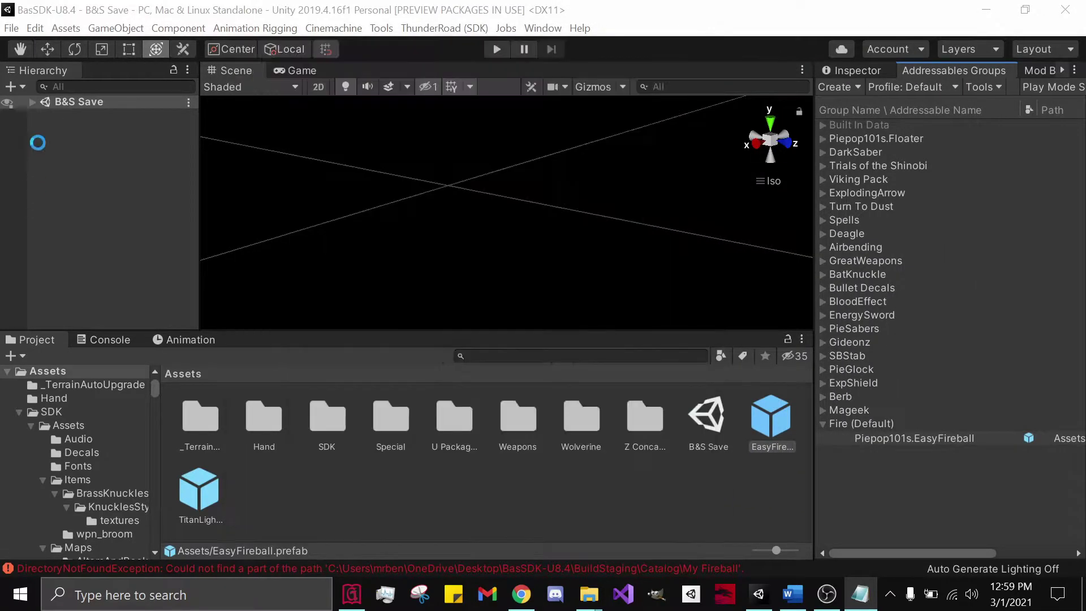
click(32, 101)
click(79, 142)
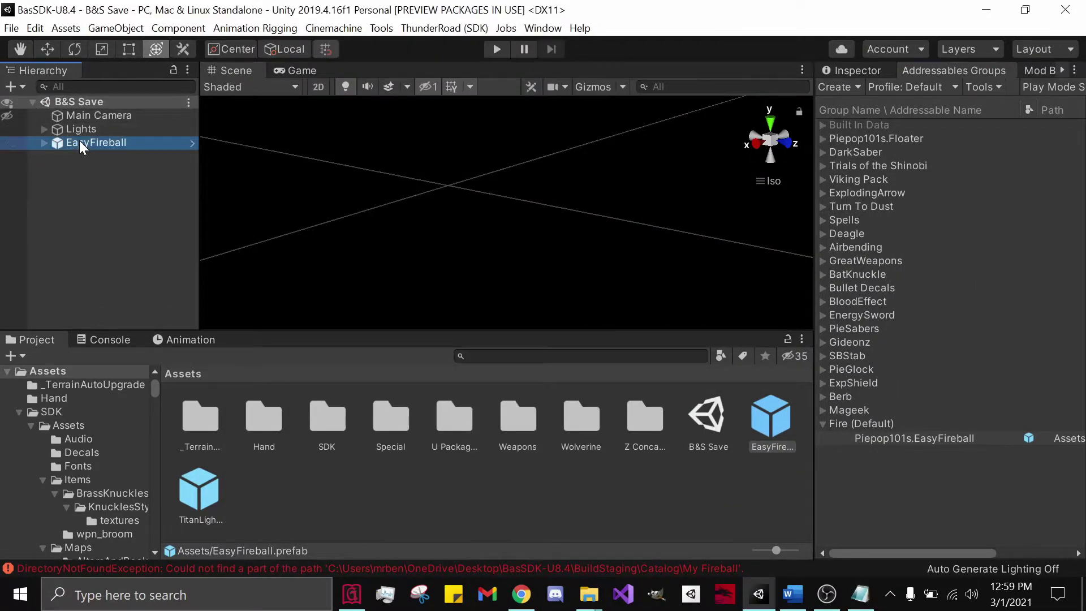
click(850, 70)
scroll(905, 249, up, 5)
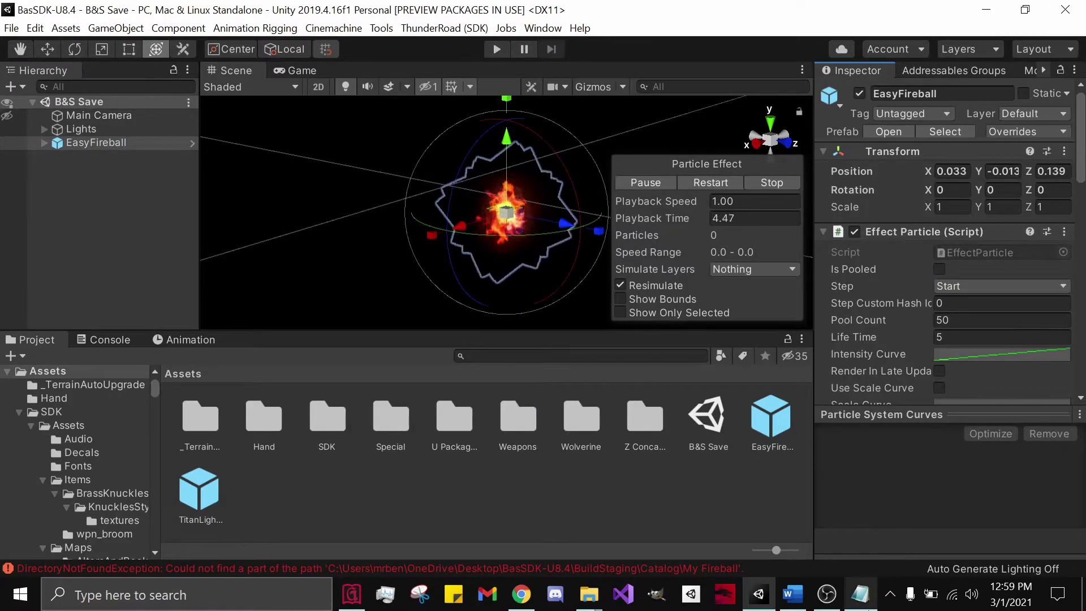
click(860, 594)
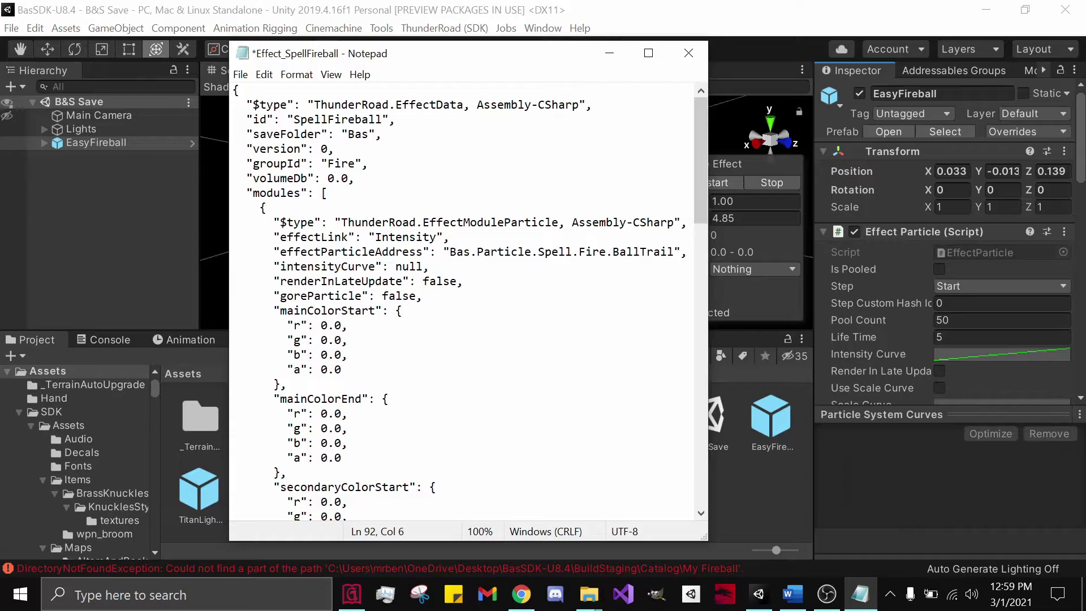
click(954, 70)
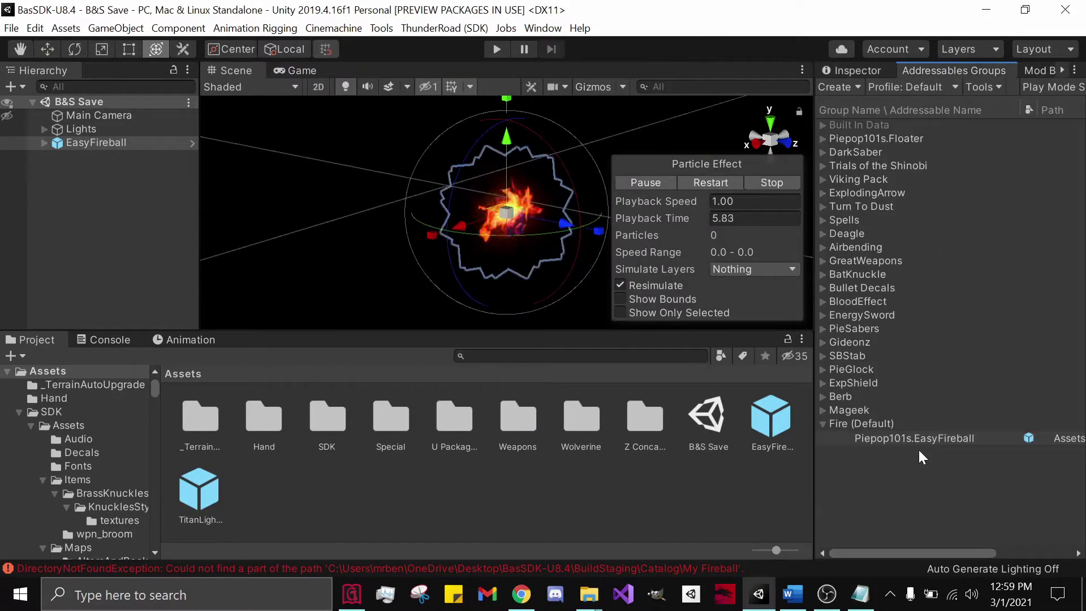
click(860, 594)
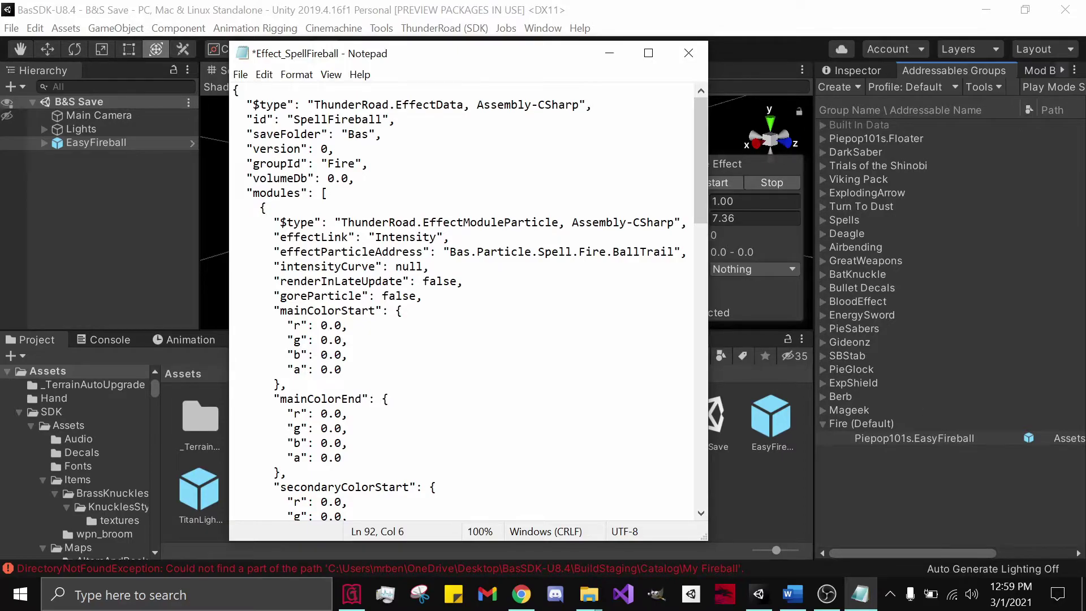
Replace Bas.Particle.Spell.Fire.BallTrail with the author-prefixed EasyFireball address and save the file
drag(449, 252, 674, 252)
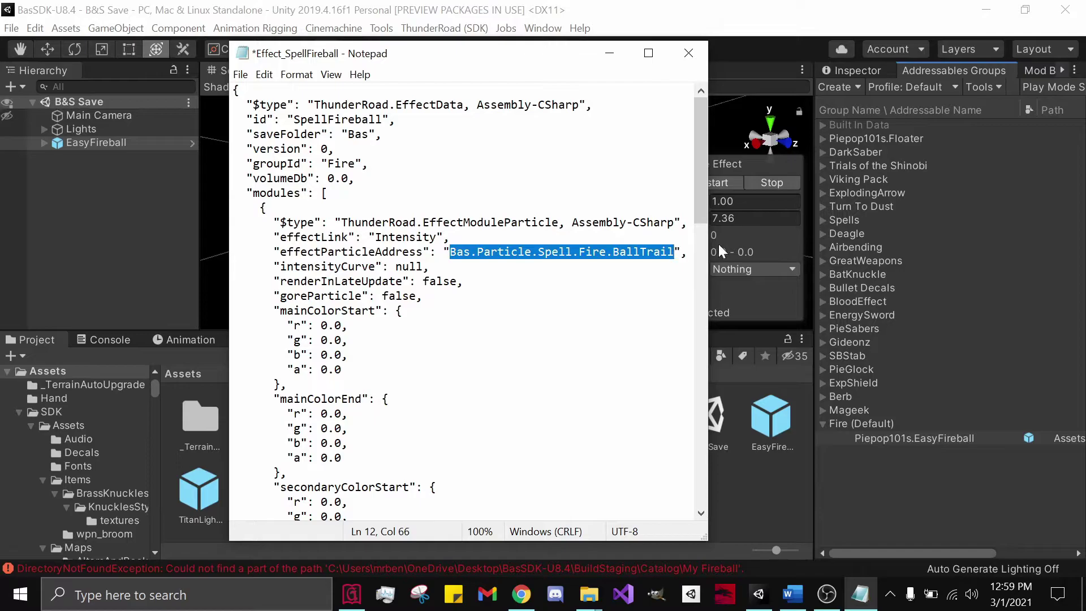
text(Piepop10)
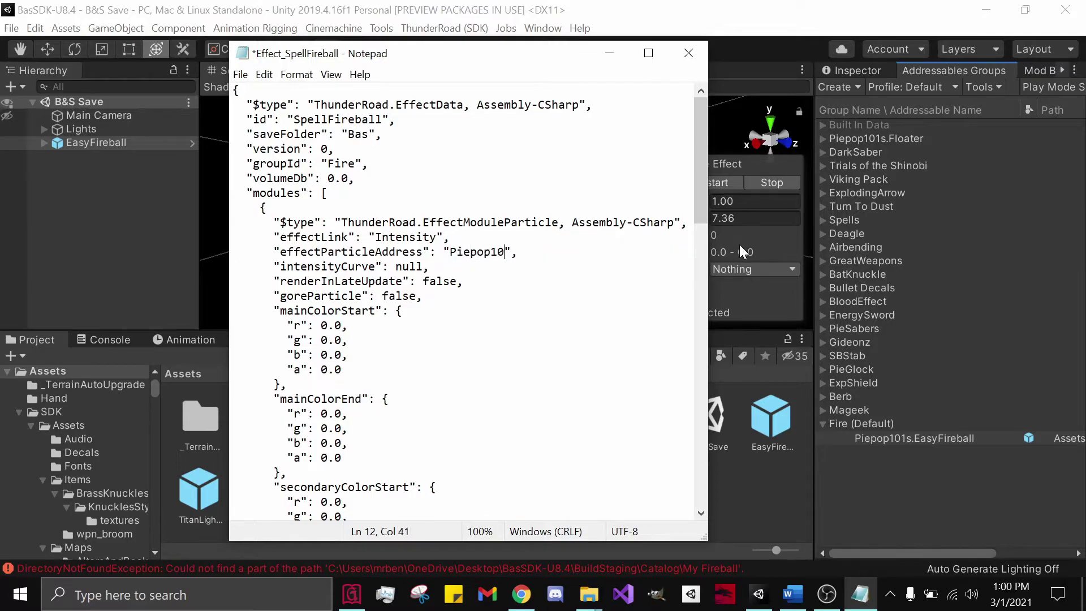
text(1s.EasyFireball)
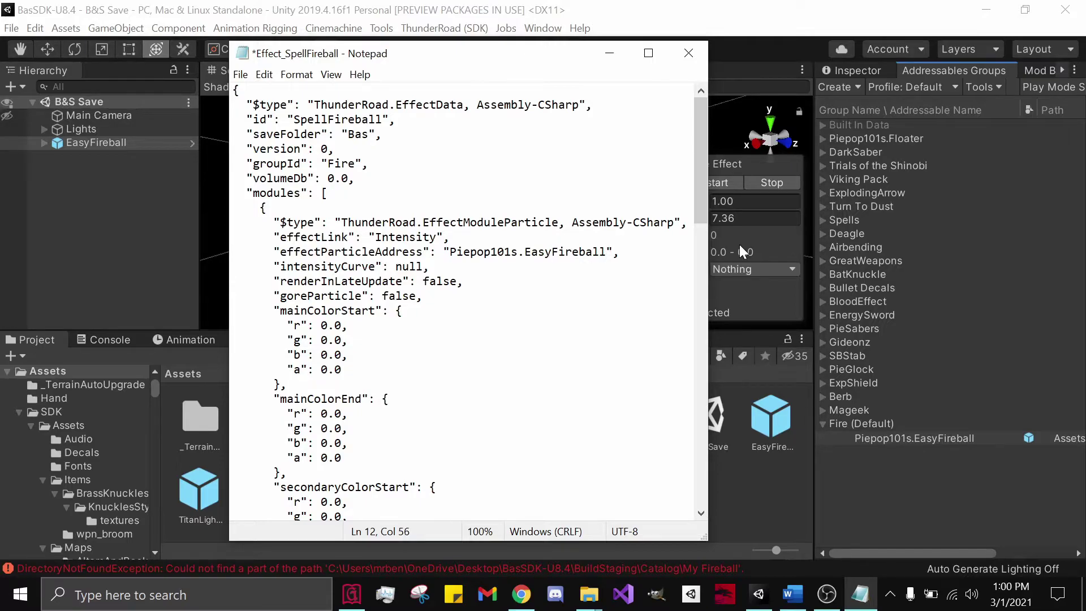
key(ctrl+s)
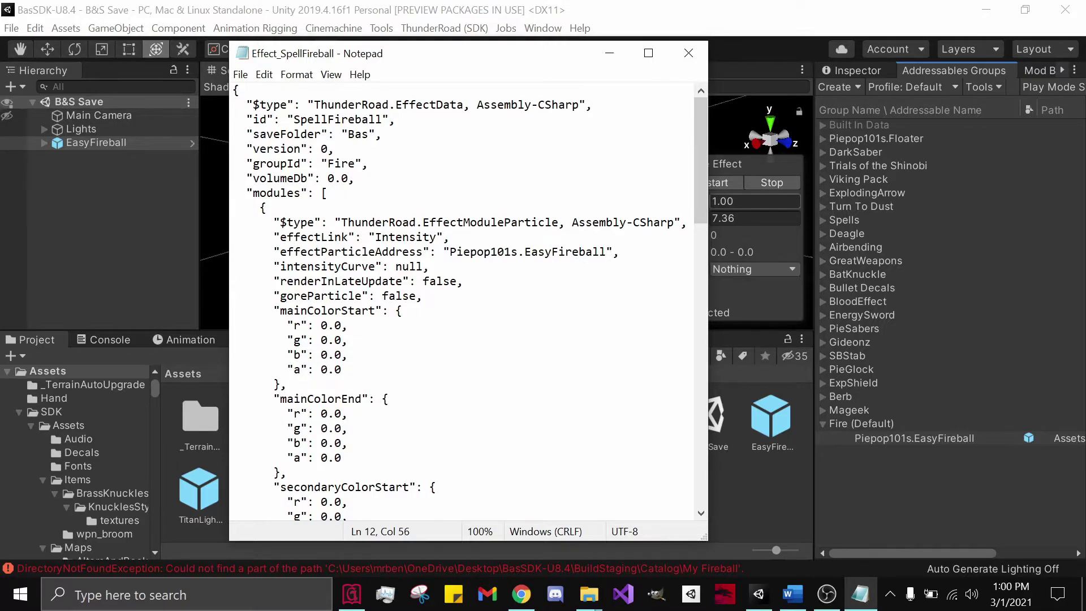
Navigate the Effects window to StreamingAssets\Mods\Random Enemies
click(689, 53)
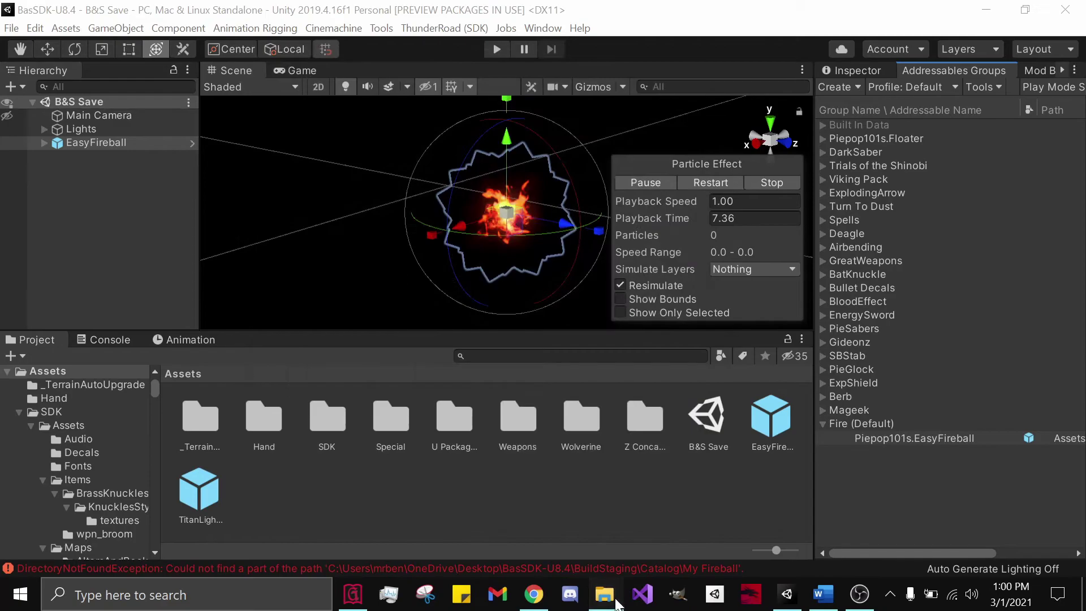
mouse_move(603, 594)
click(656, 518)
click(534, 519)
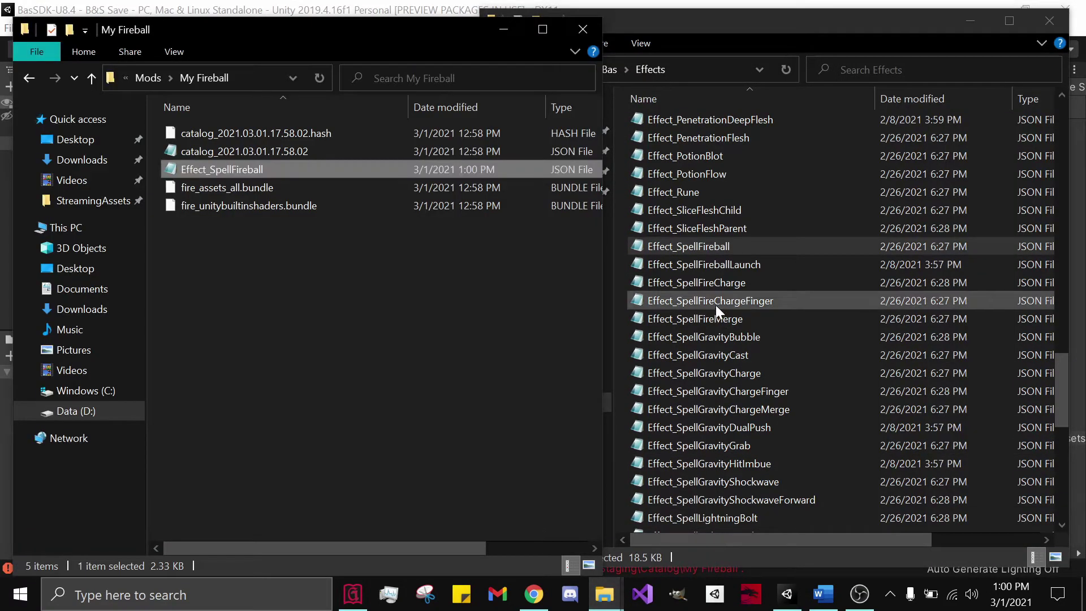
click(721, 175)
click(314, 235)
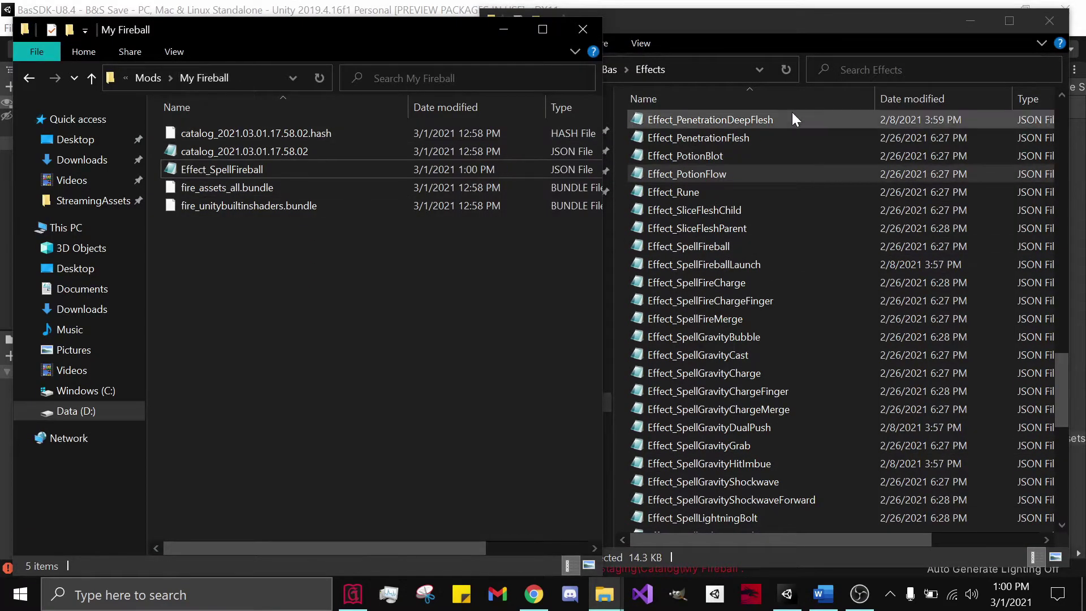
click(689, 154)
click(496, 68)
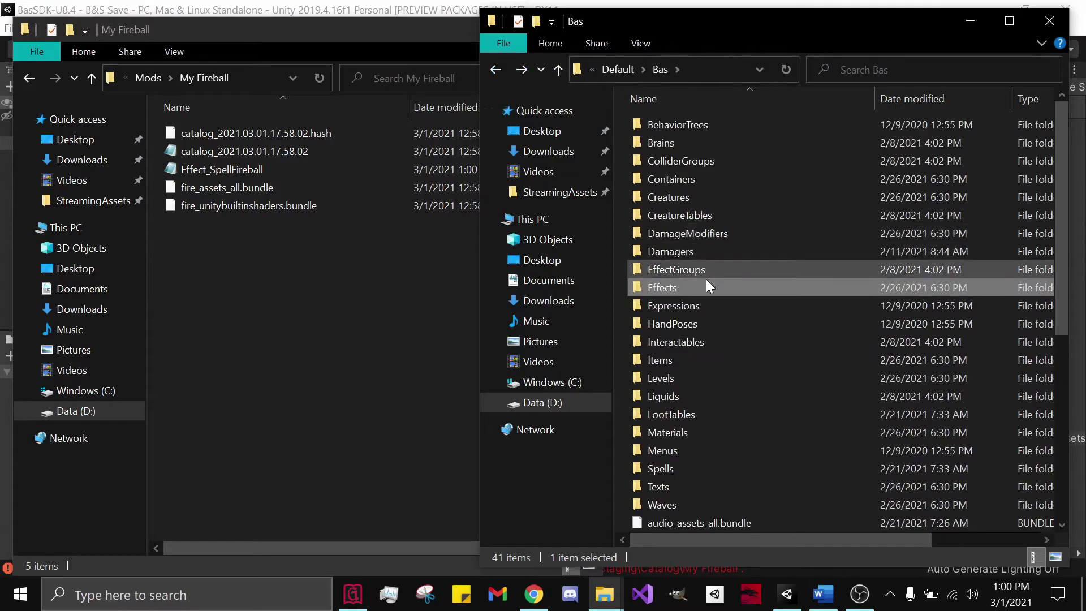
click(558, 191)
double_click(658, 160)
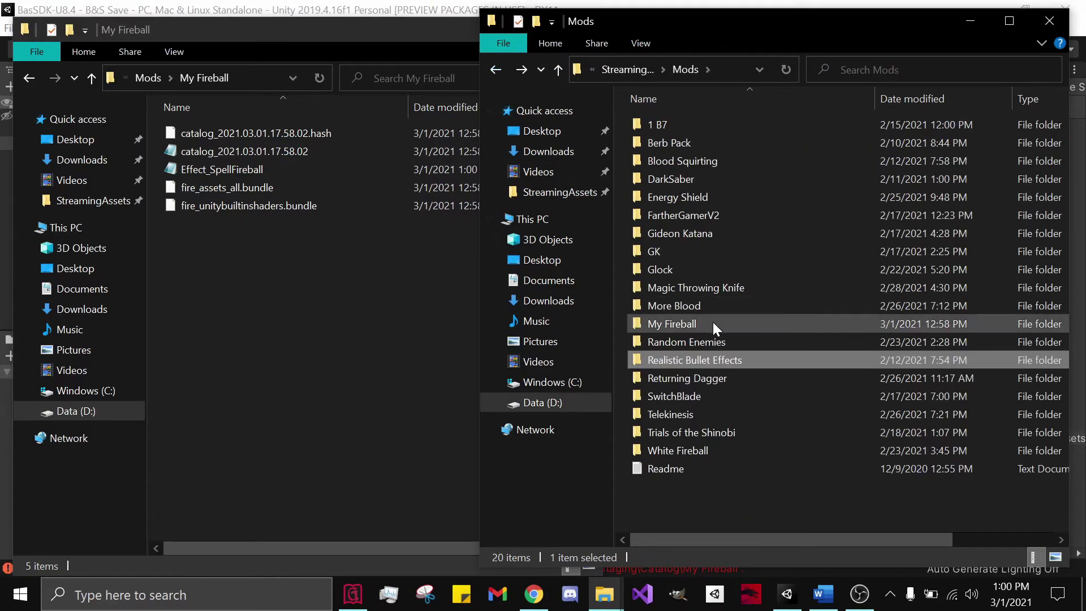
double_click(707, 339)
Copy the manifest into My Fireball, setting Name to My Fireball and GameVersion to 9.0
drag(667, 161, 385, 305)
double_click(306, 225)
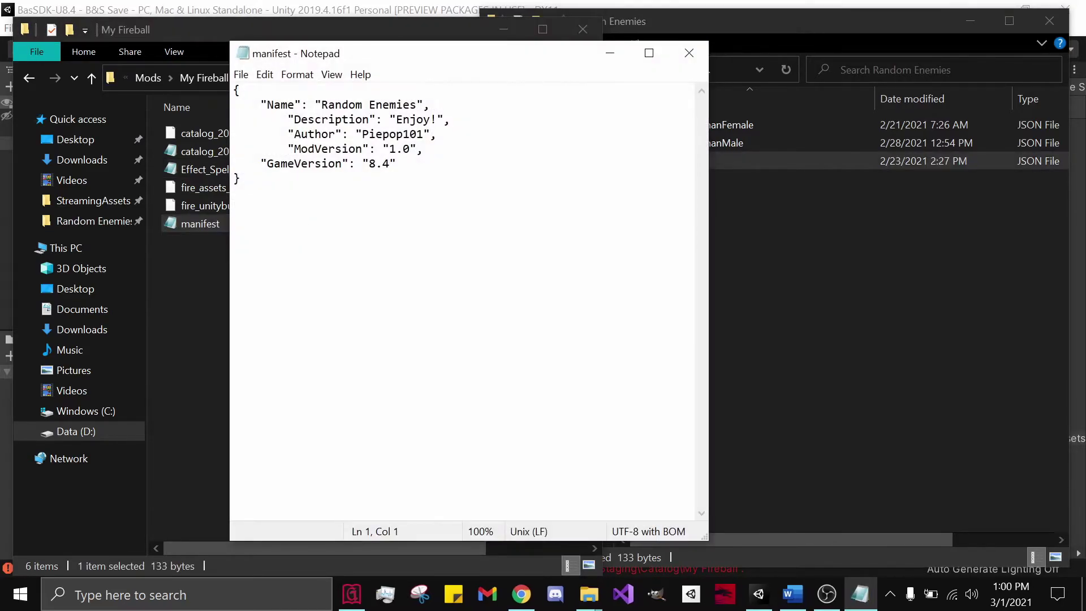
drag(320, 104, 417, 105)
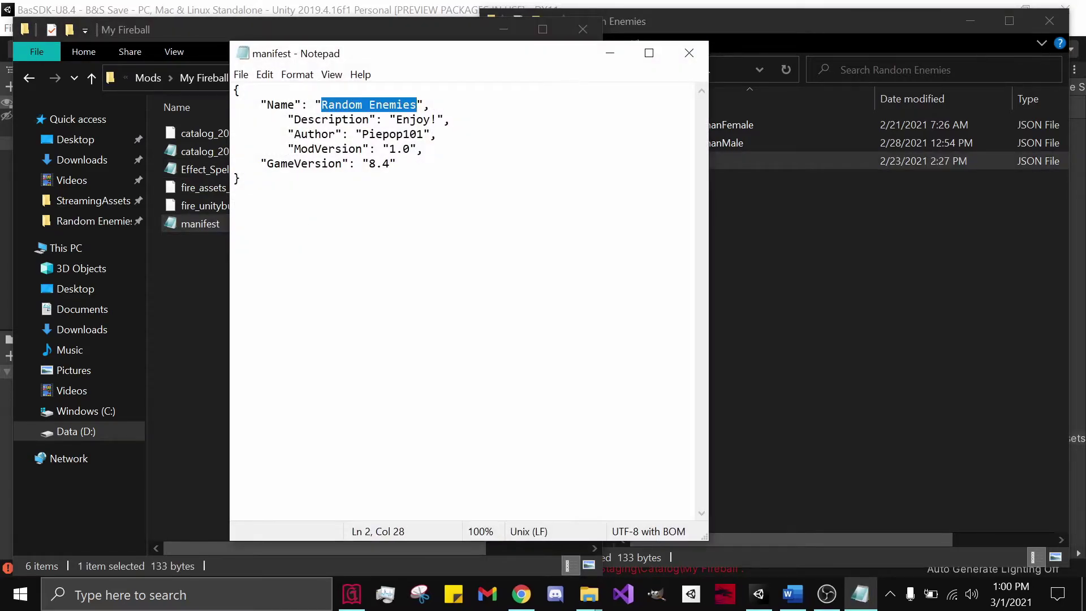
text(My Fireball)
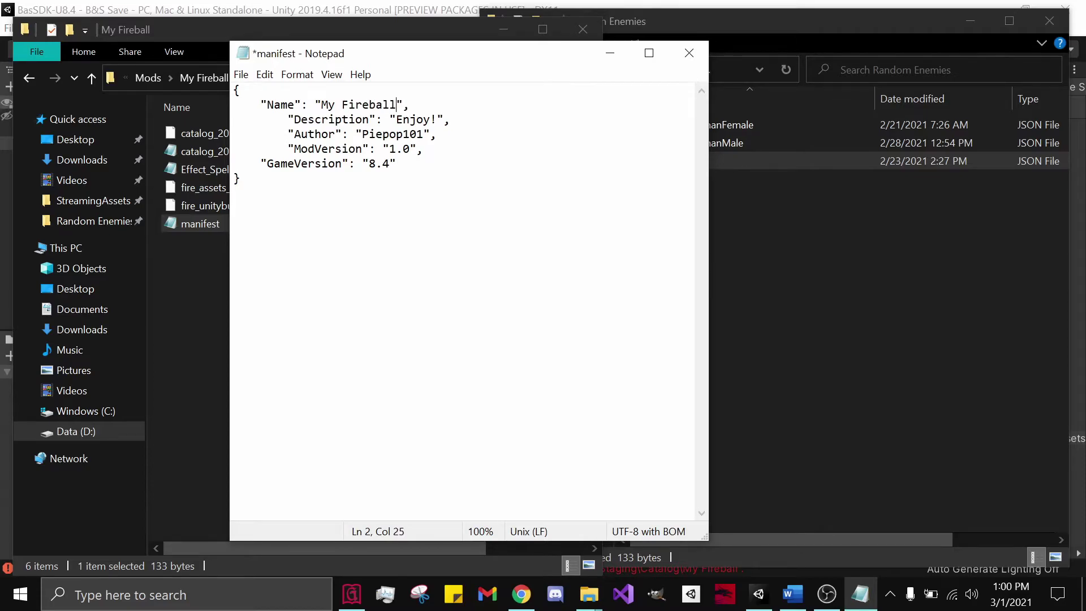
drag(369, 163, 389, 163)
text(9.0)
key(ctrl+s)
key(alt+F4)
Close the Random Enemies folder window and clear the selection in My Fireball
click(735, 178)
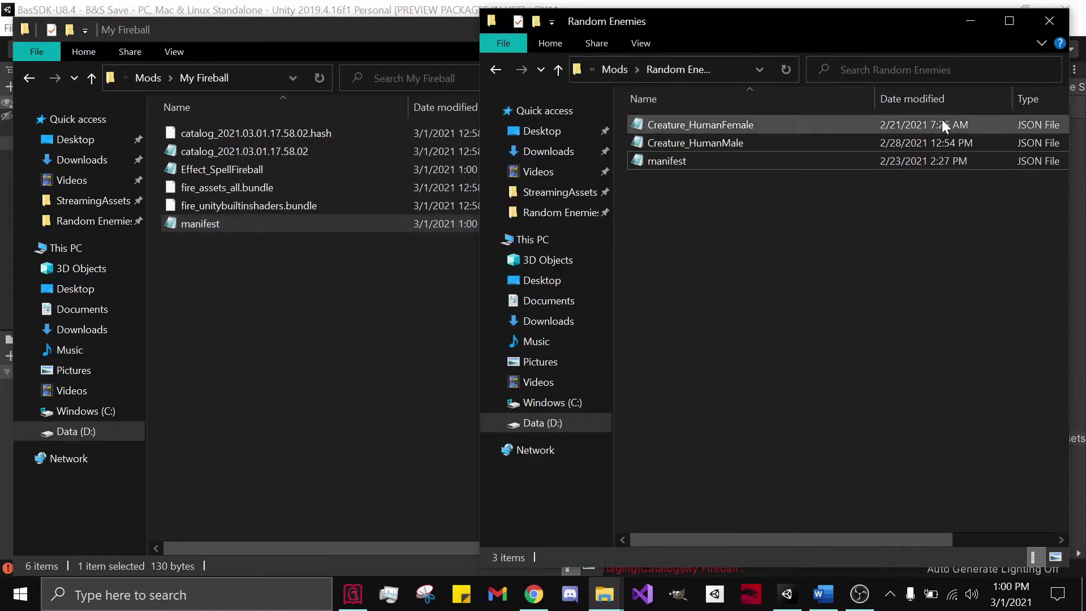
click(1050, 22)
click(283, 339)
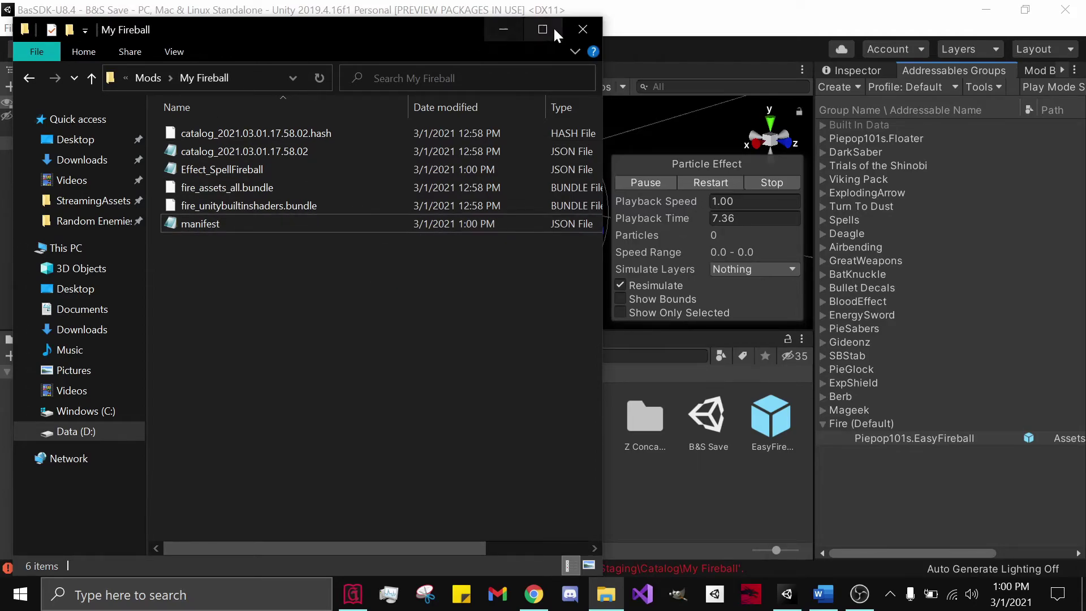
Stop Unity's EasyFireball particle preview and bring the My Fireball folder back to the front
click(674, 15)
alt+drag(462, 144, 547, 156)
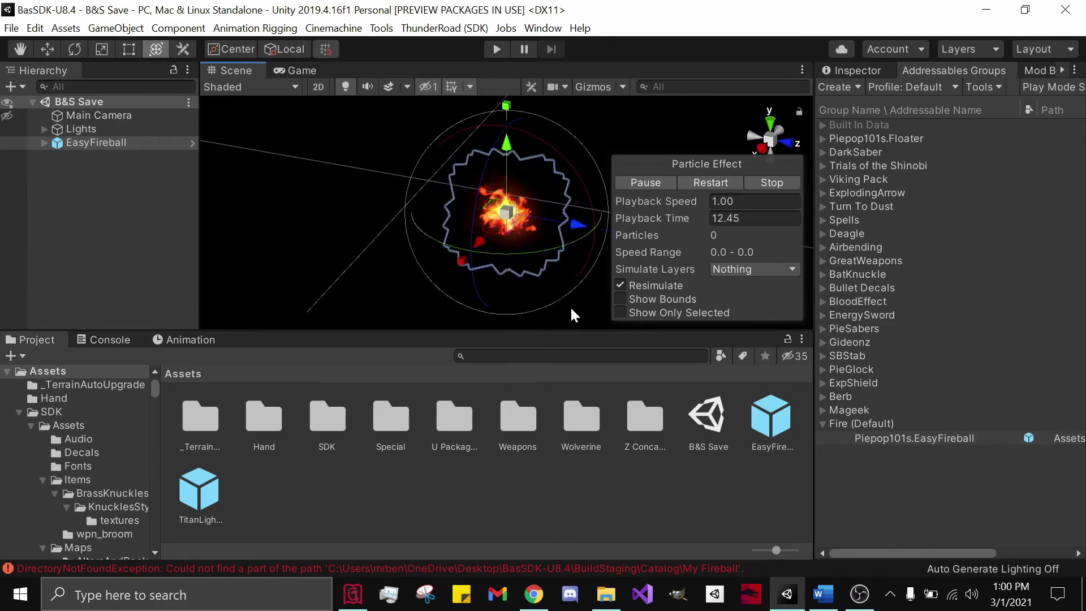
click(618, 595)
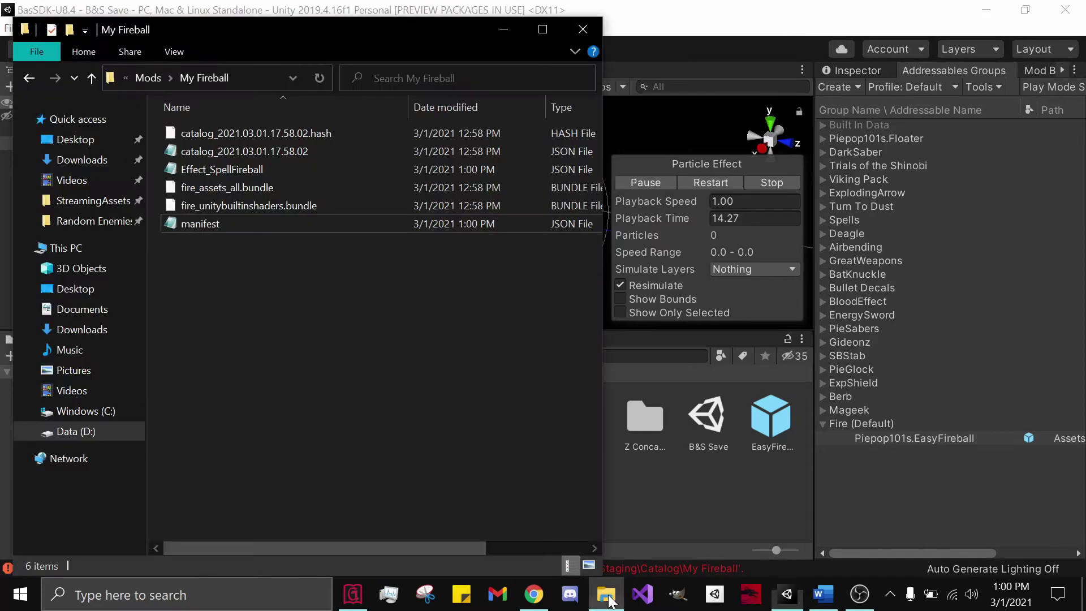
click(758, 172)
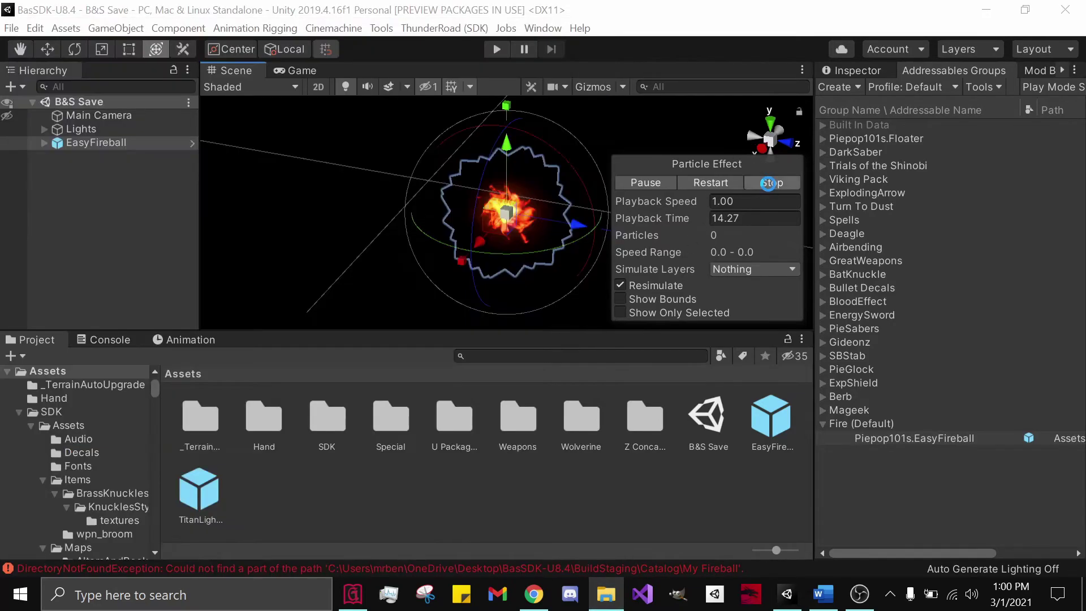
click(604, 599)
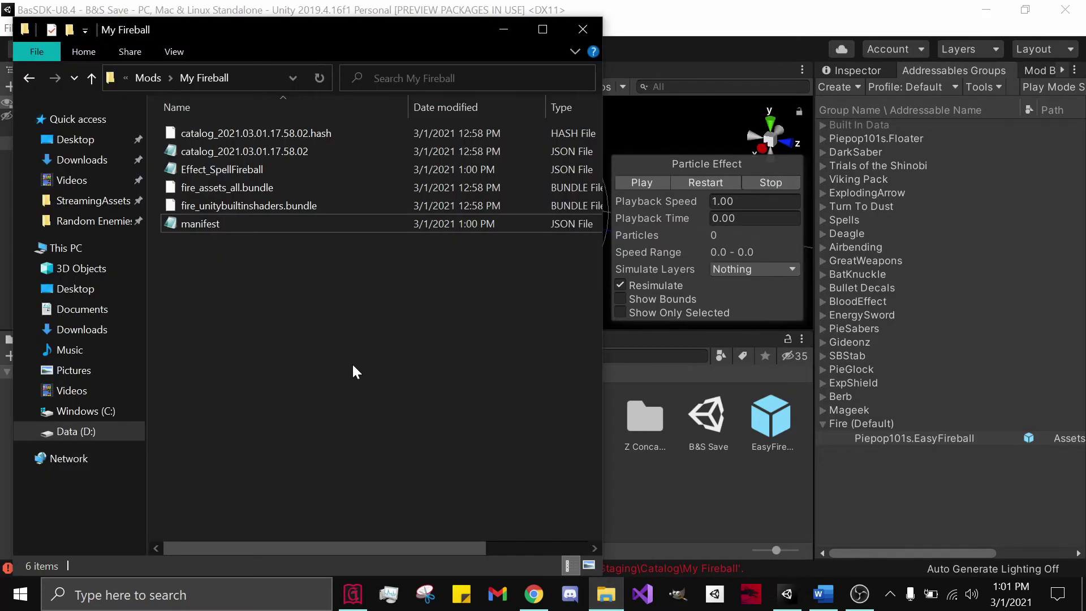